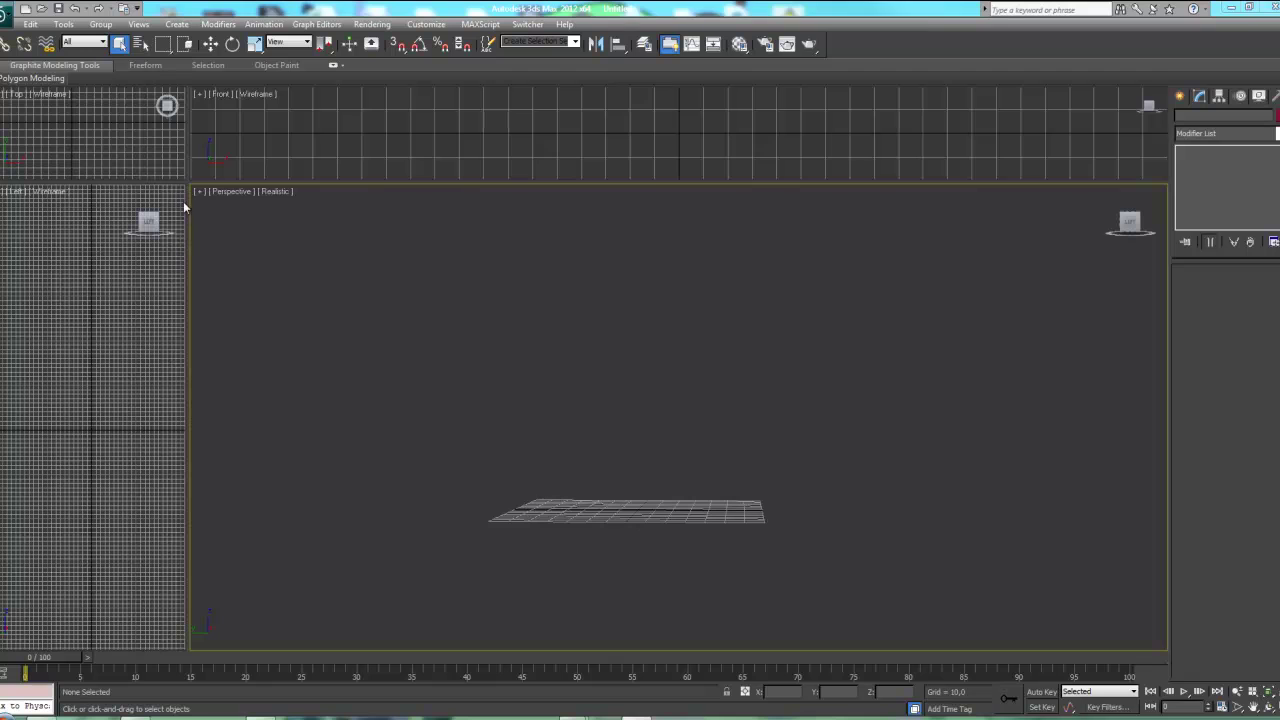
Enlarge the Top and Left viewports and pick the Line tool from Shapes > Splines.
mouse_move(188, 179)
mouse_down()
mouse_move(426, 246)
mouse_move(770, 270)
mouse_up()
click(1181, 95)
click(1201, 118)
click(1220, 137)
click(1204, 141)
scroll(1206, 138, down, 1)
scroll(1206, 138, up, 1)
click(1206, 138)
click(1206, 151)
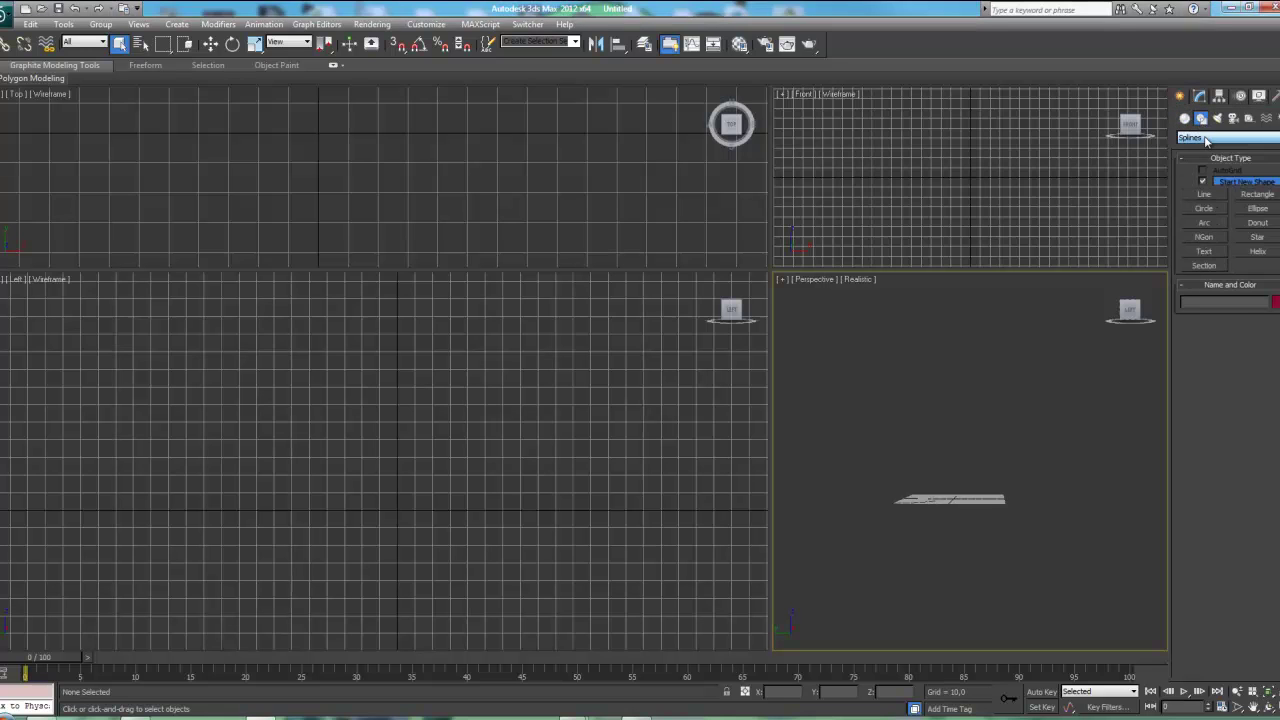
click(1204, 194)
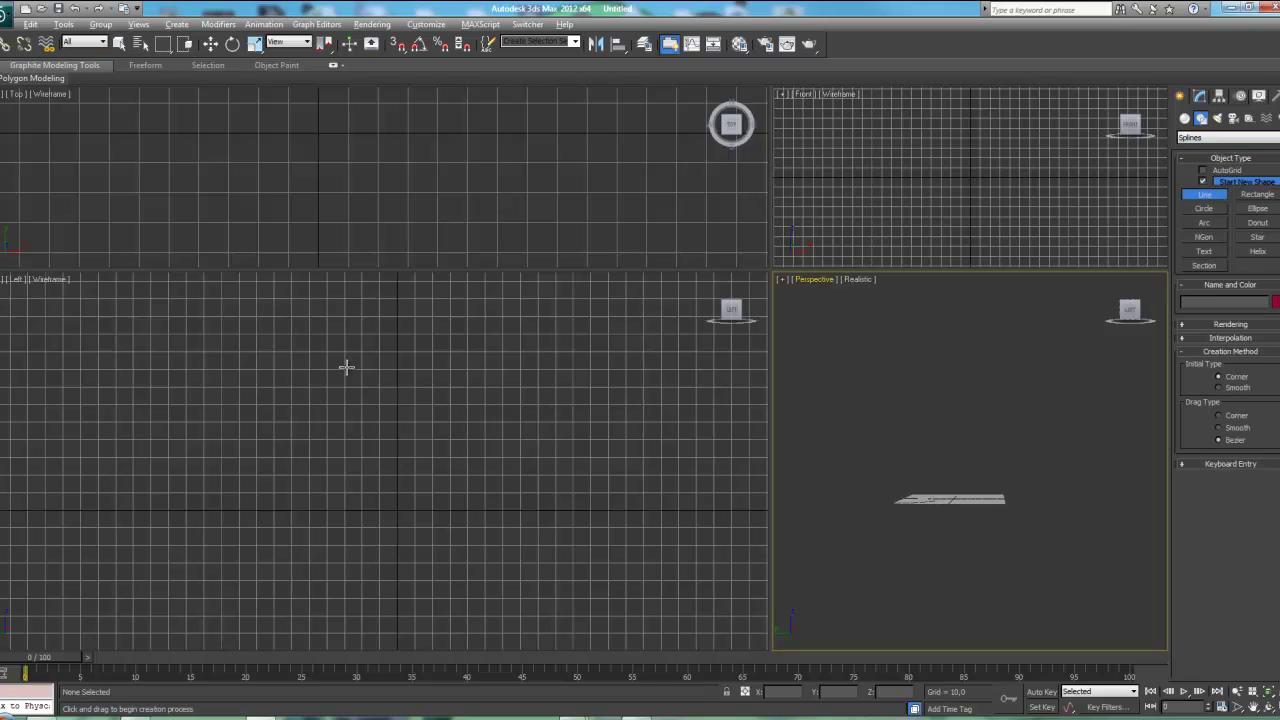
Draw a seven-point open zigzag line in the Left view as the loft path.
click(469, 323)
click(393, 301)
click(345, 390)
click(360, 487)
click(420, 547)
click(408, 607)
click(346, 631)
right_click(446, 570)
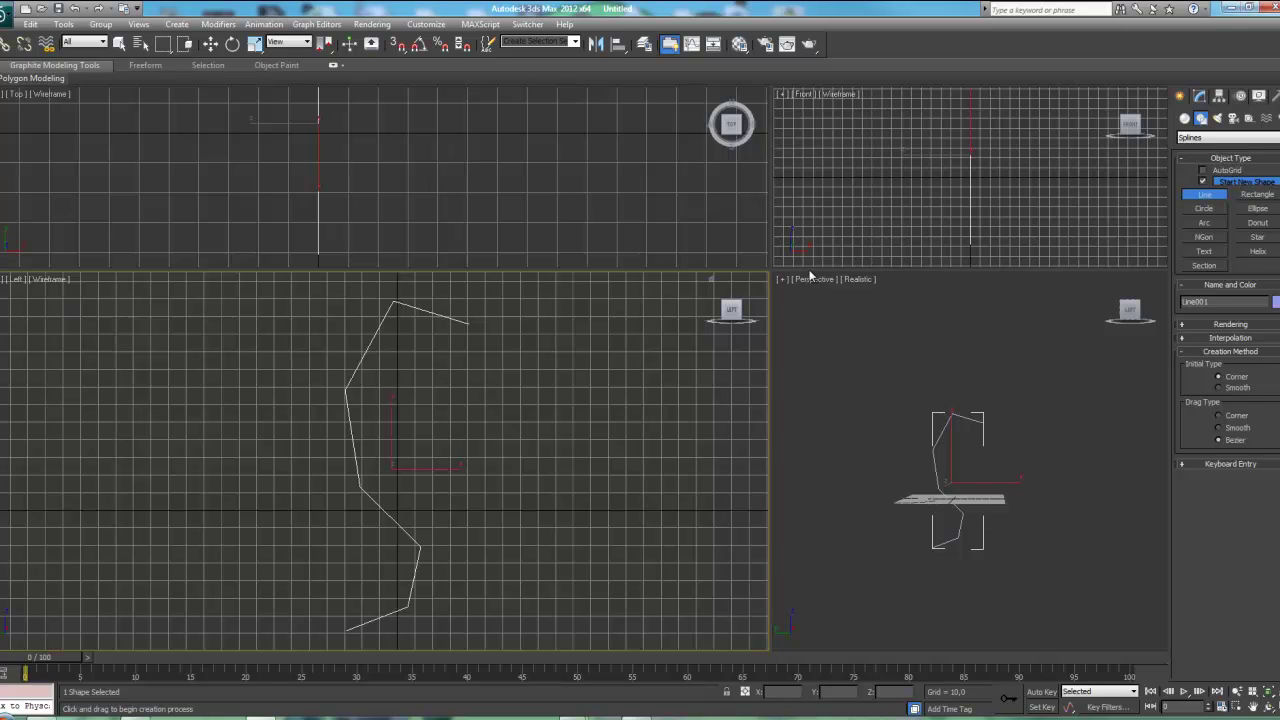
drag(840, 383, 806, 413)
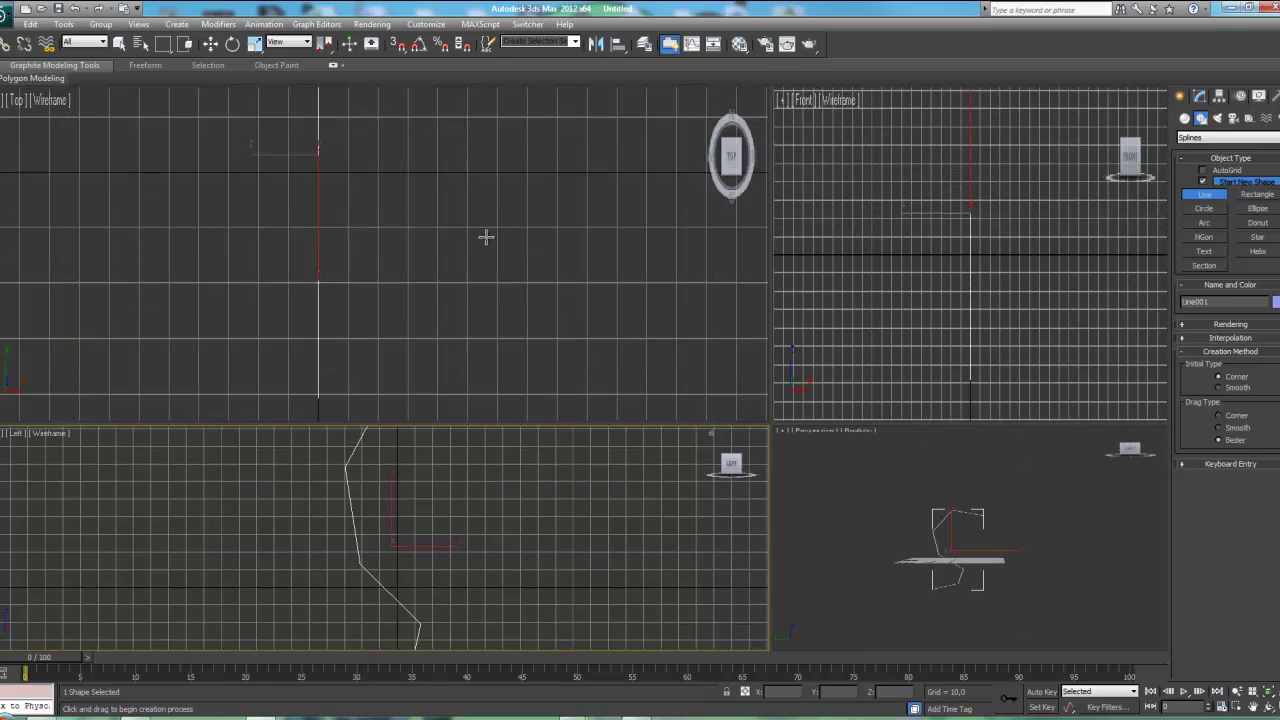
Draw a fourteen-corner jagged outline in the Top view and close it at its first point.
click(419, 238)
click(452, 233)
click(455, 212)
click(497, 216)
click(488, 232)
click(531, 235)
click(507, 283)
click(488, 281)
click(492, 266)
click(469, 262)
click(464, 270)
click(447, 271)
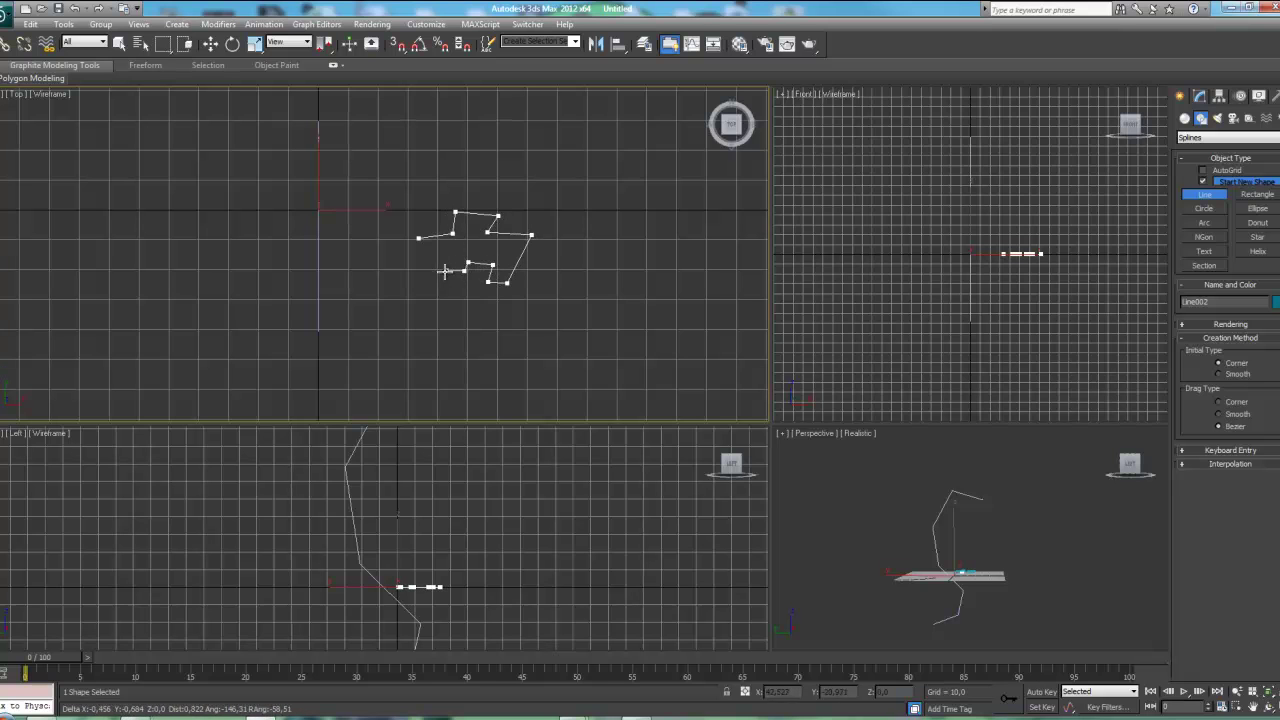
click(441, 286)
click(416, 289)
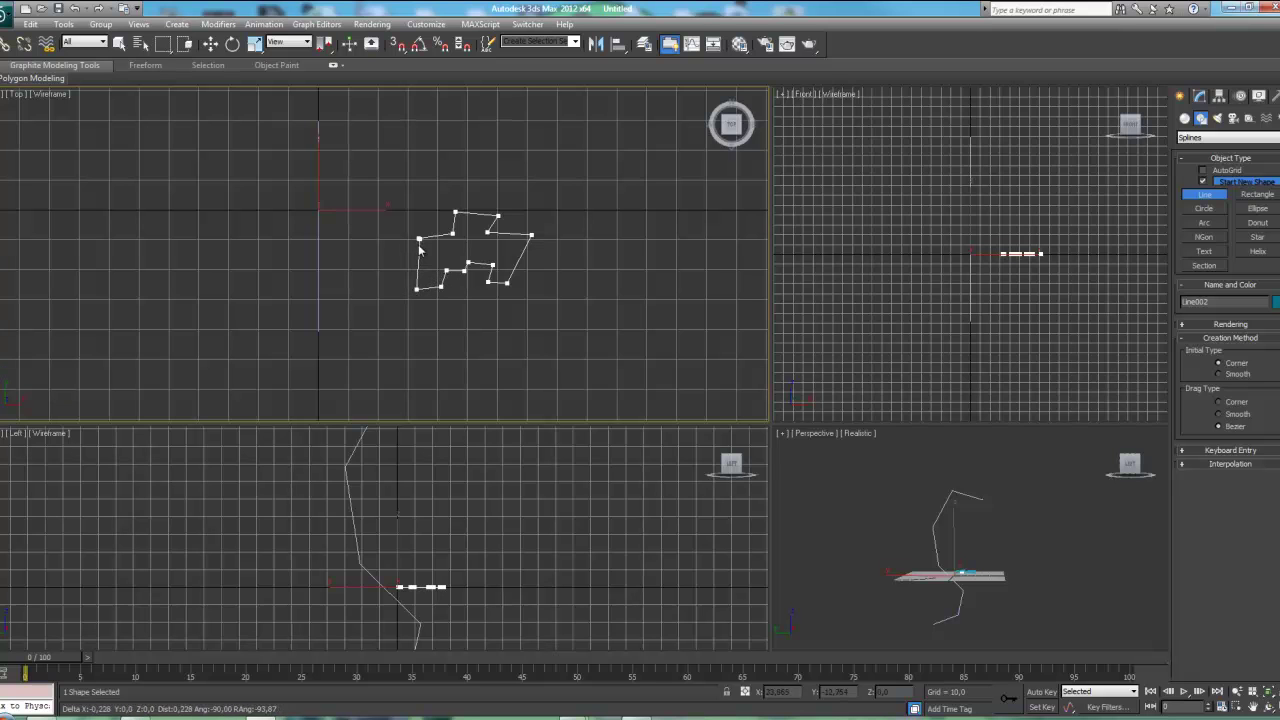
click(419, 238)
click(617, 405)
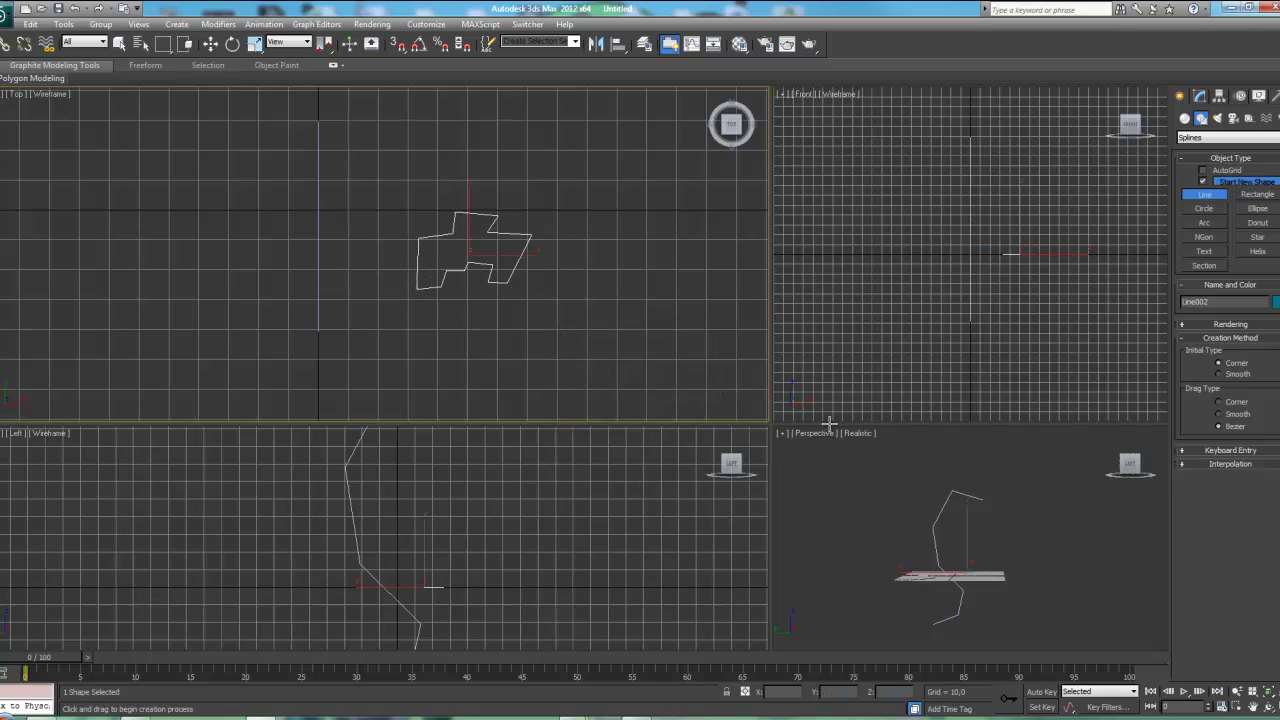
Enlarge the Perspective view and orbit it around the two lines.
mouse_move(772, 425)
mouse_down()
mouse_move(700, 360)
mouse_move(349, 216)
mouse_up()
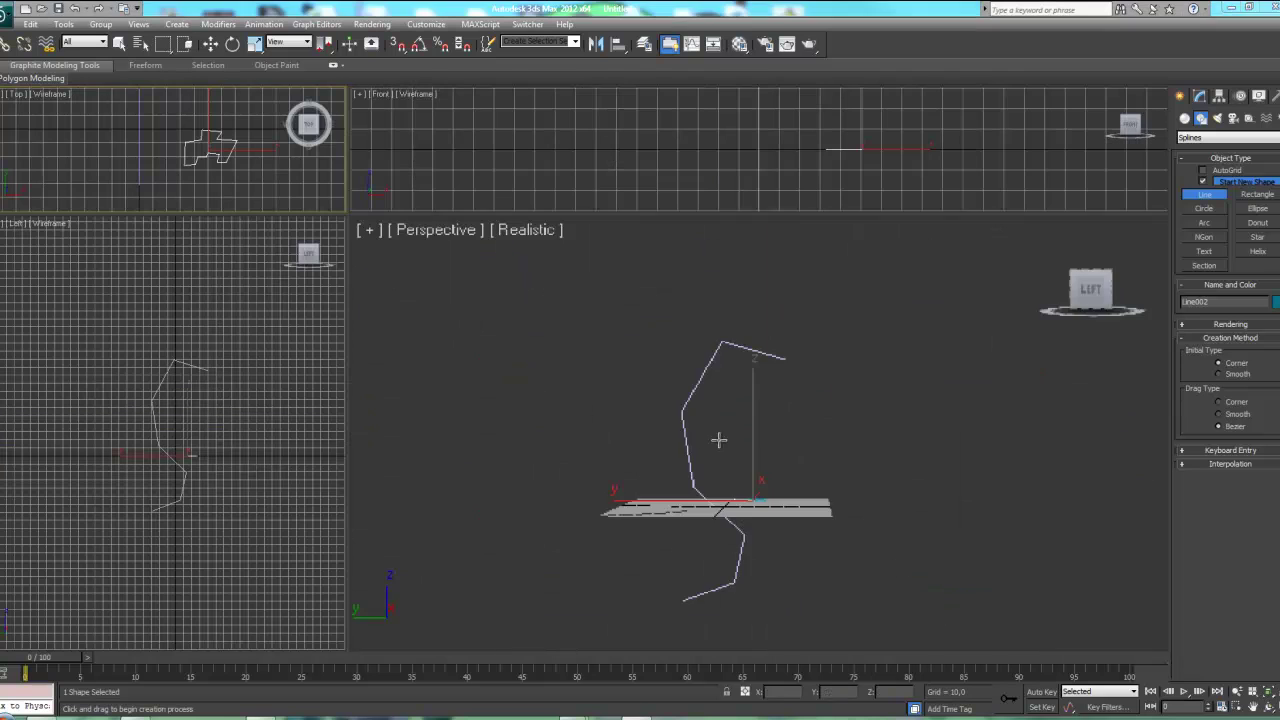
mouse_move(614, 461)
alt+middle_down()
mouse_move(823, 520)
mouse_move(734, 503)
mouse_move(928, 462)
mouse_move(843, 446)
mouse_move(691, 380)
alt+middle_up()
click(686, 384)
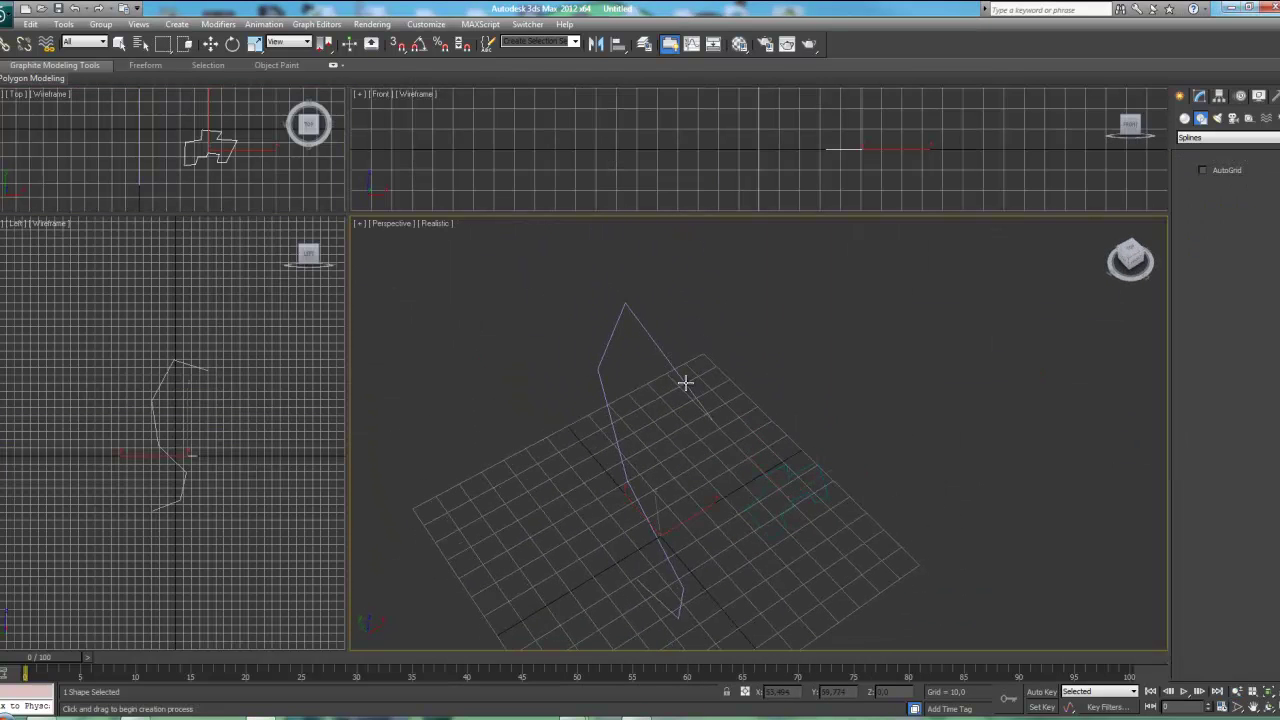
right_click(710, 384)
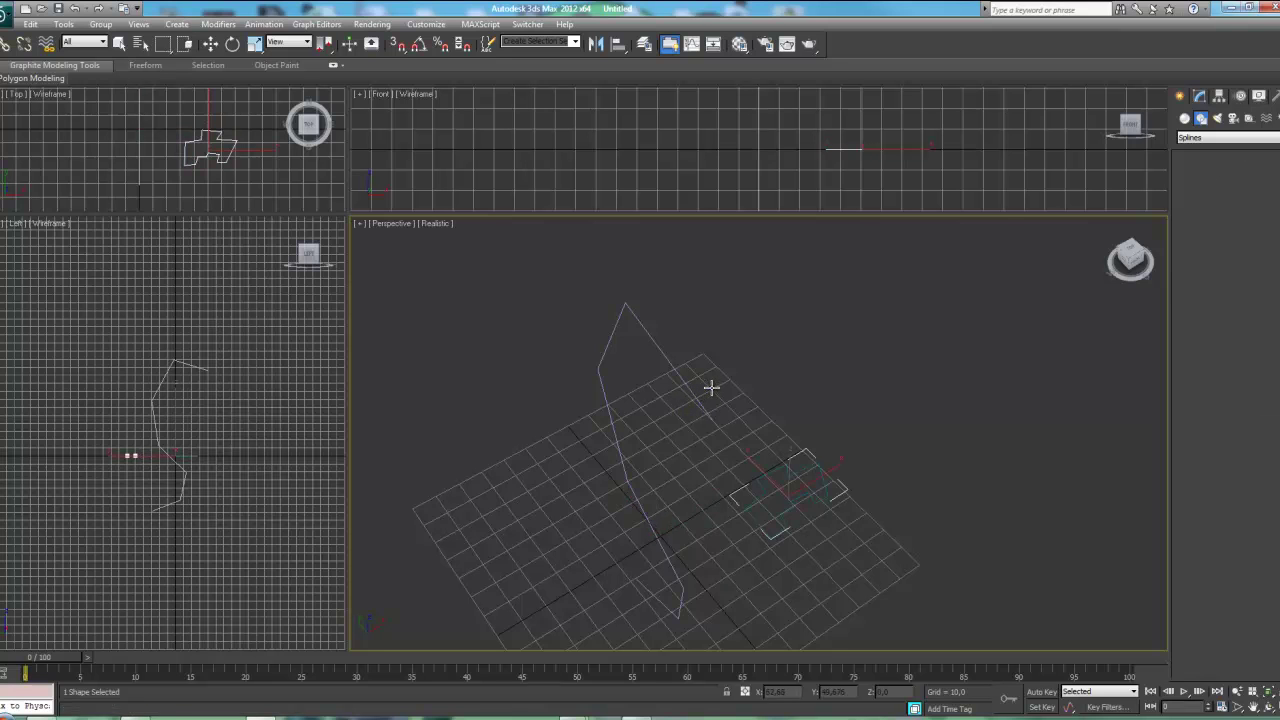
Switch the Create panel to 3D geometry and open its category list.
click(1186, 119)
click(1228, 137)
click(1205, 152)
click(1210, 138)
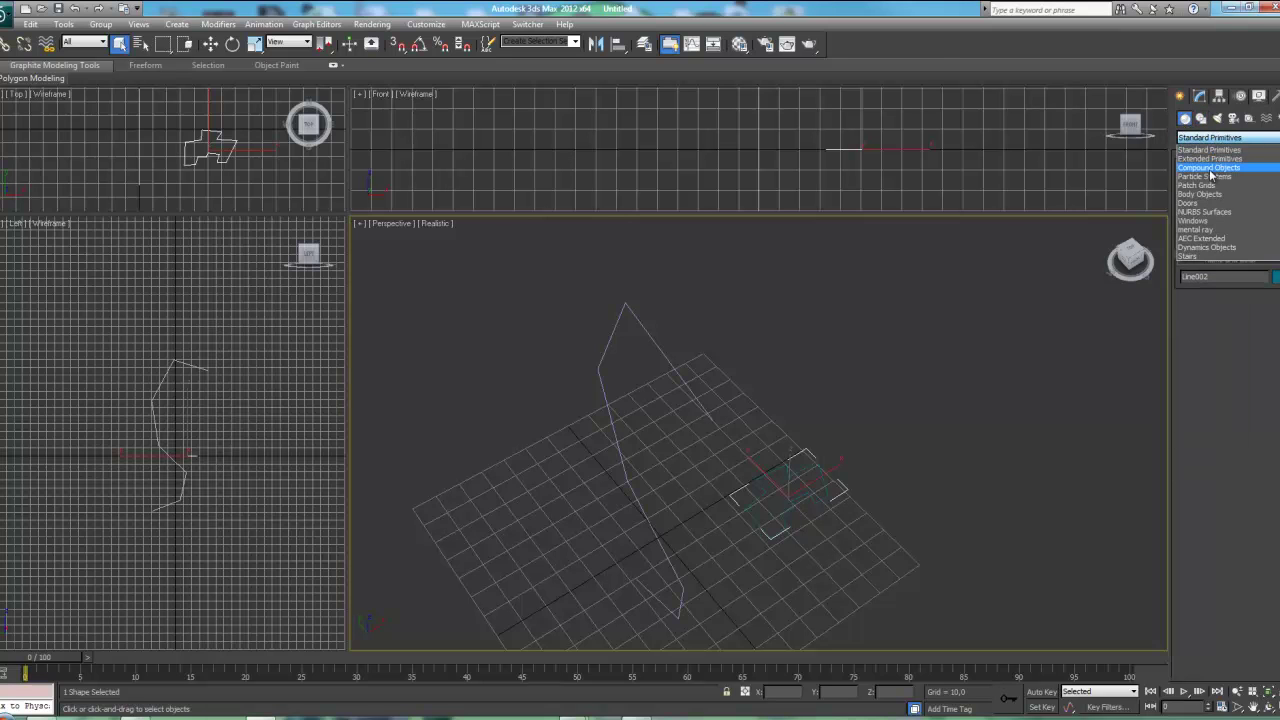
Loft the jagged outline along the bent path using Compound Objects > Loft with Get Shape.
click(1213, 168)
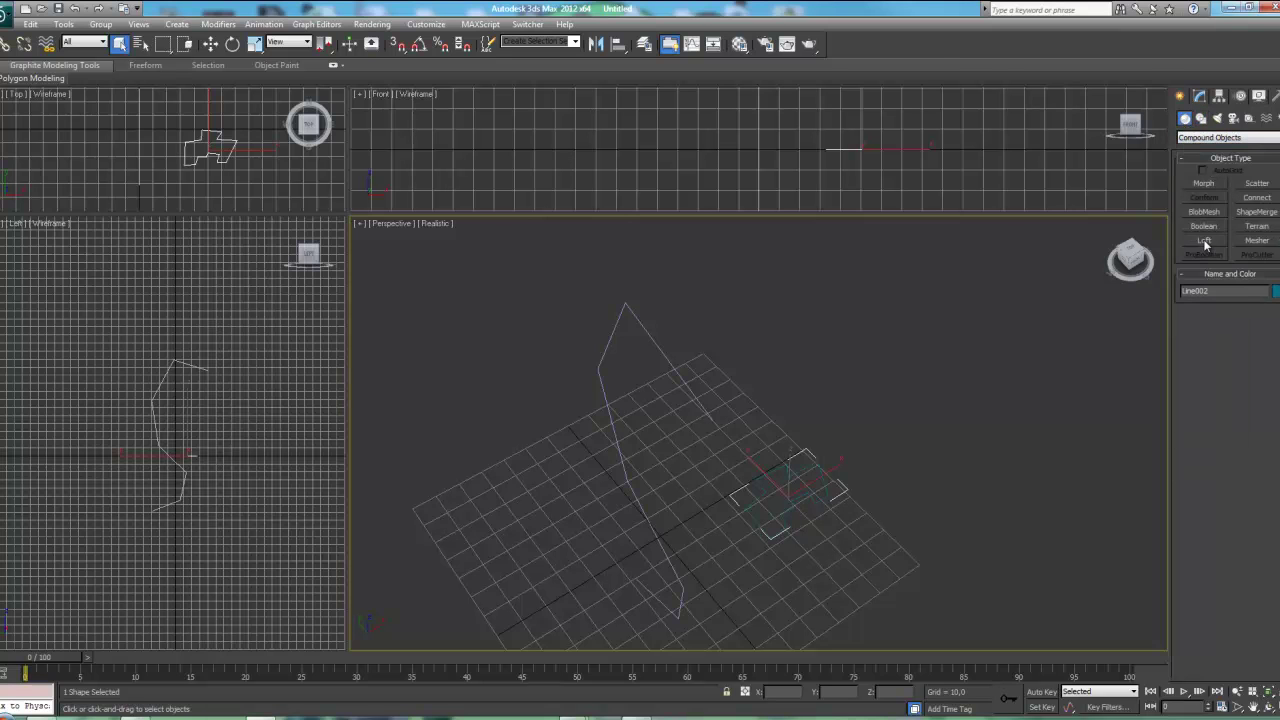
click(678, 373)
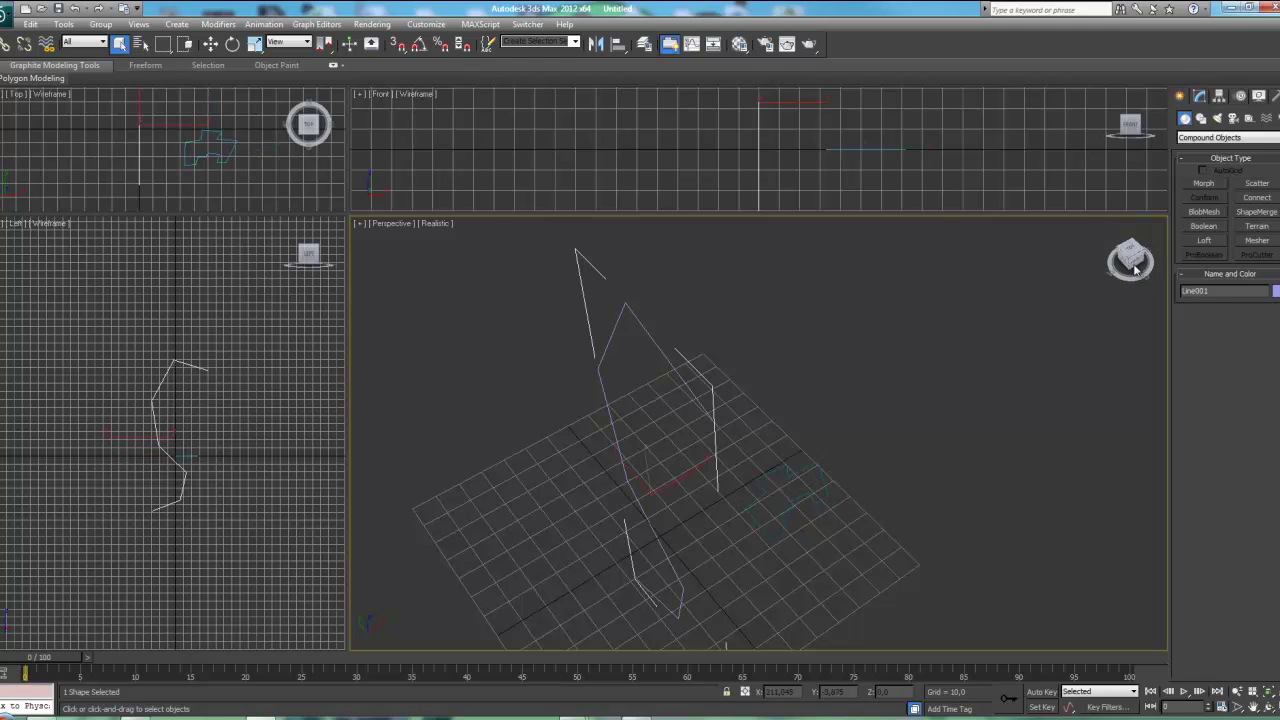
click(1207, 242)
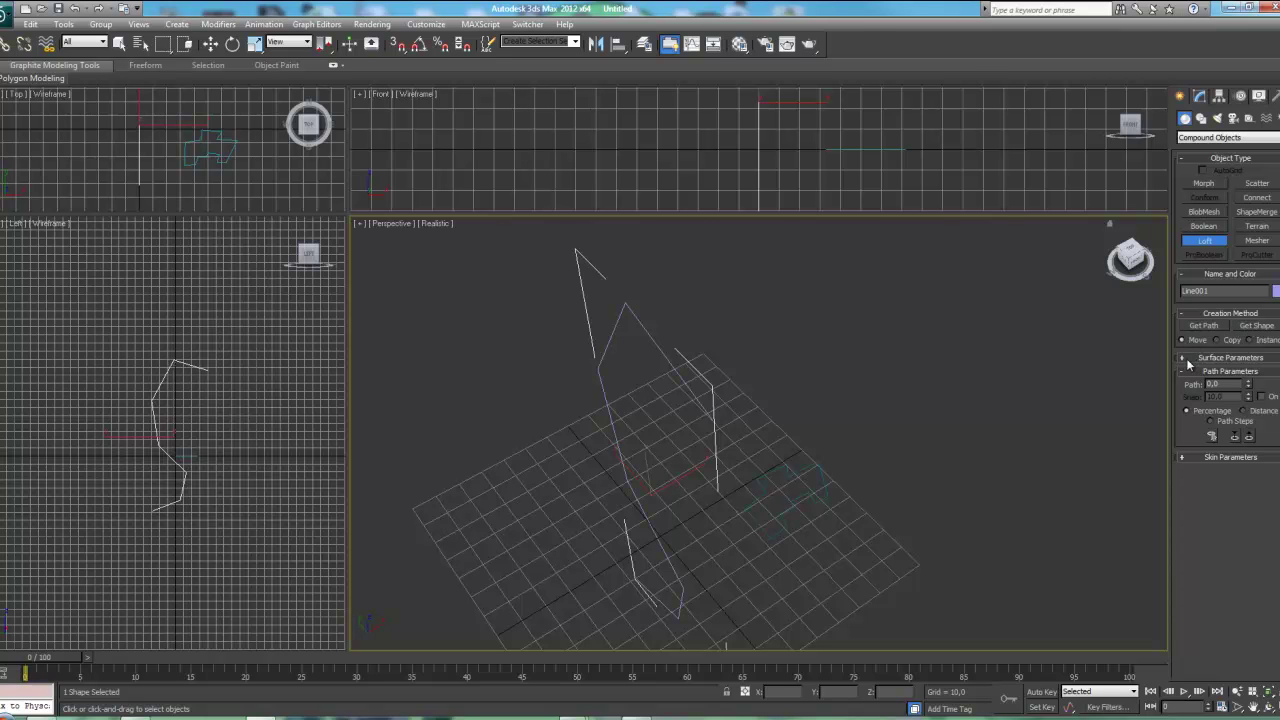
click(1258, 326)
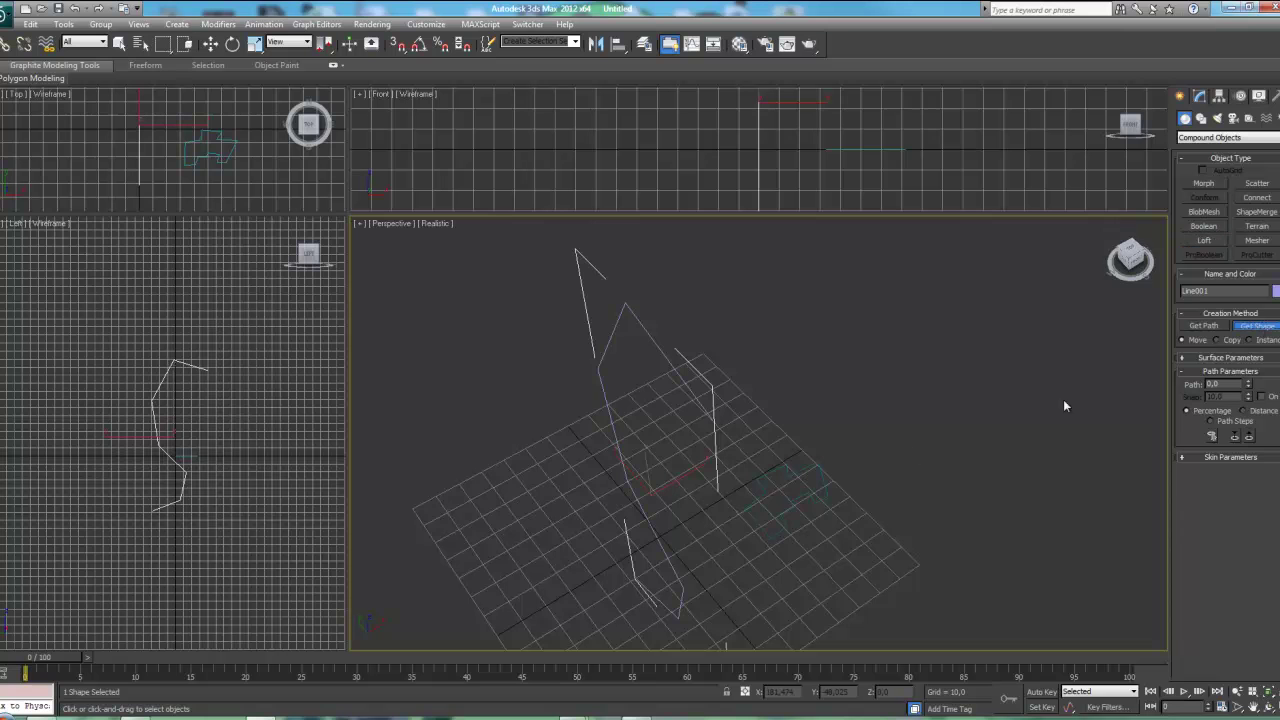
click(806, 488)
alt+middle_drag(757, 471, 762, 430)
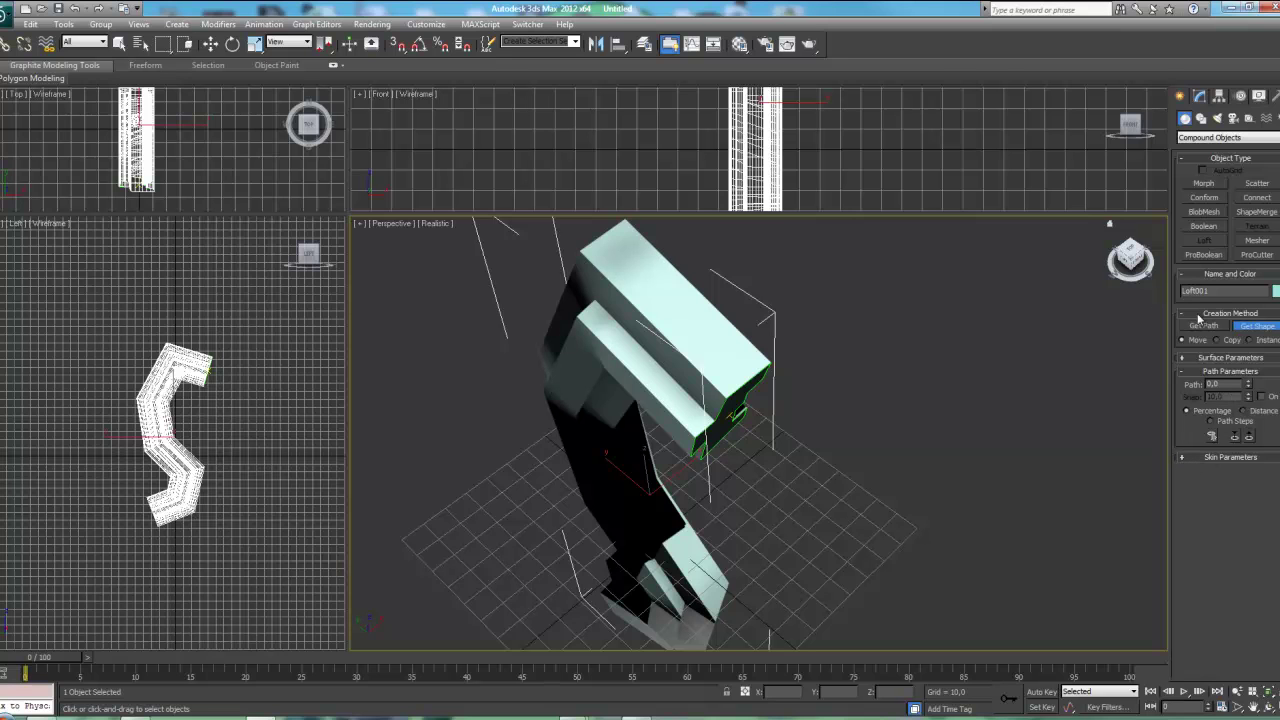
In the Modify panel, expand Loft and enter the Path line's Vertex sub-object level.
click(1200, 97)
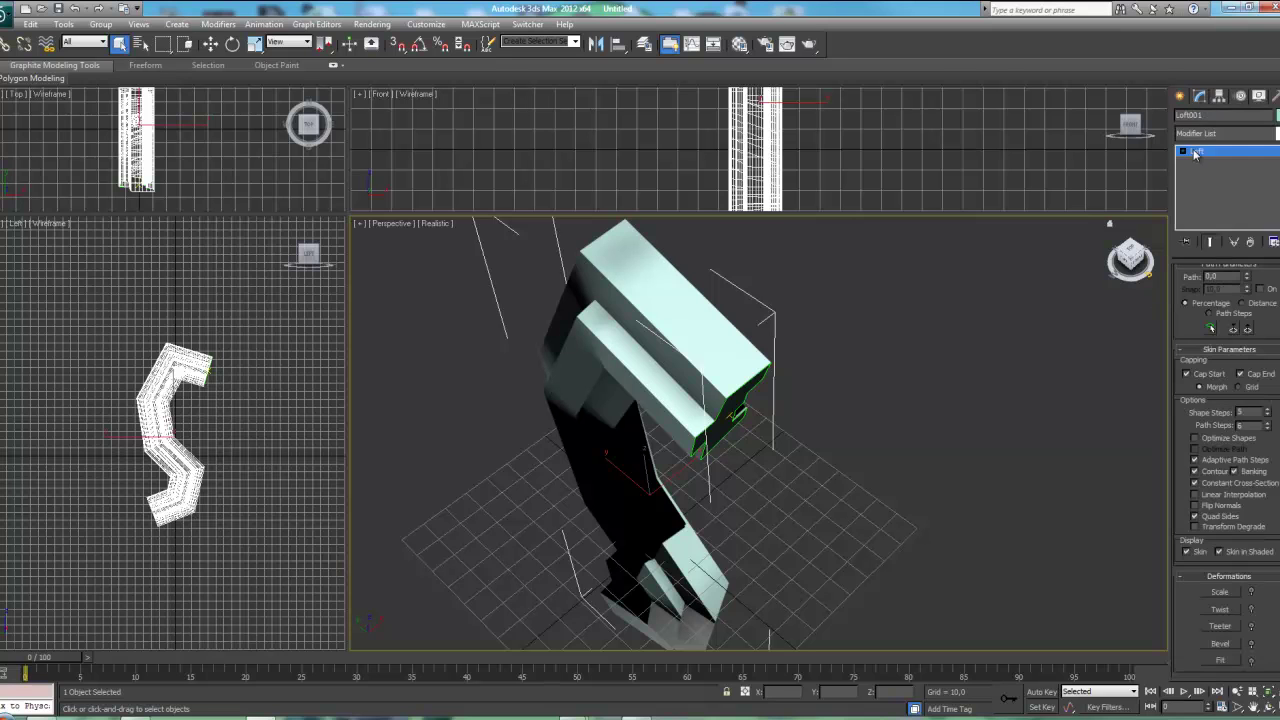
click(1207, 162)
alt+middle_drag(903, 345, 727, 350)
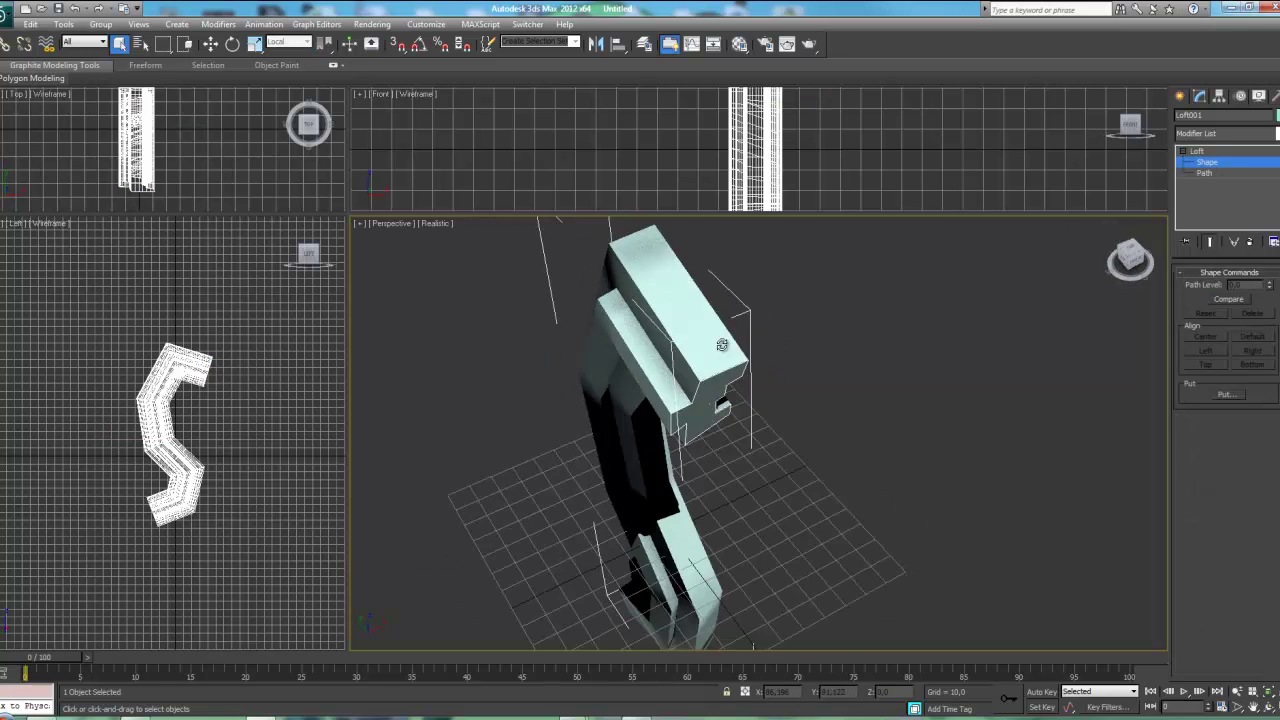
key(e)
alt+middle_drag(731, 413, 722, 340)
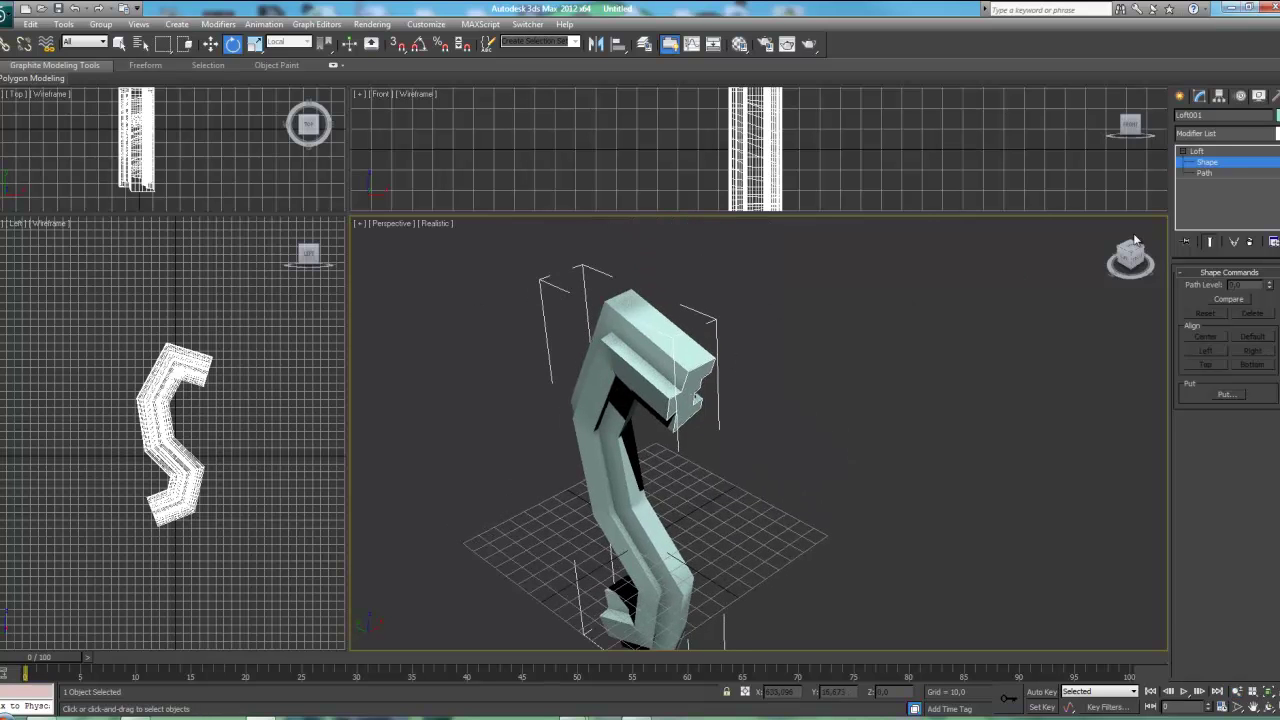
click(1205, 173)
click(1183, 186)
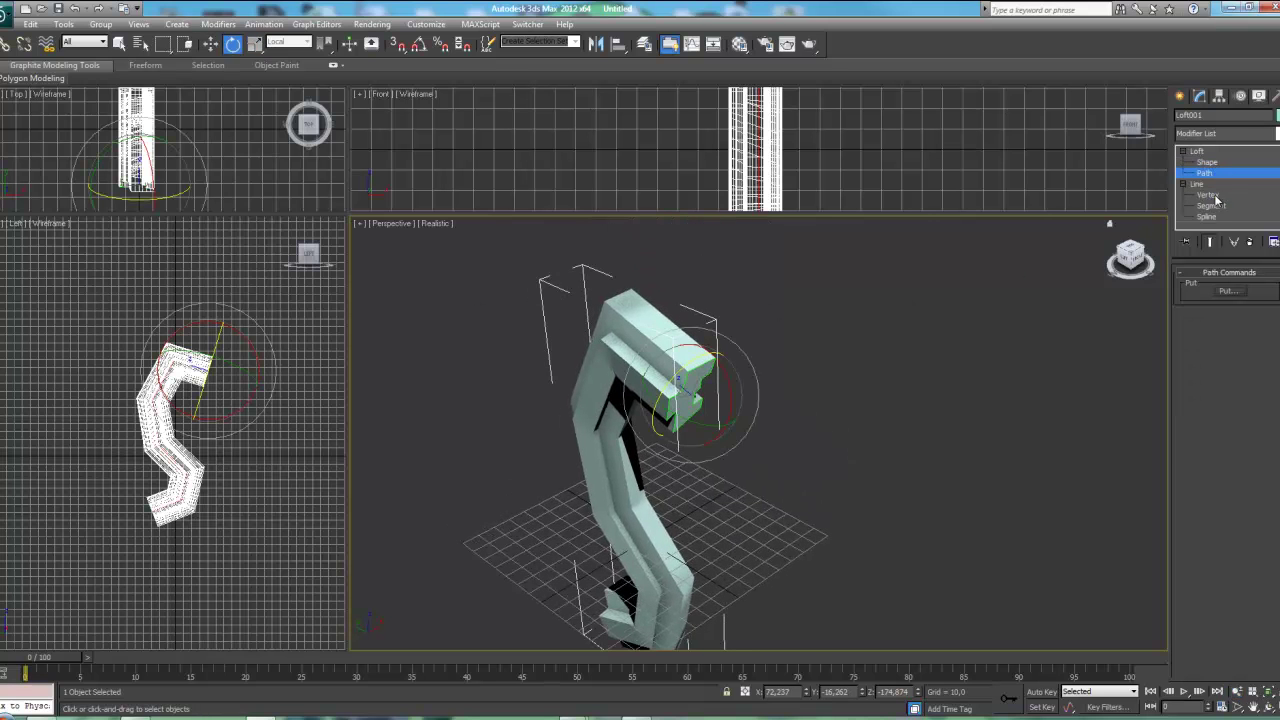
click(1212, 195)
alt+middle_drag(737, 336, 359, 224)
click(399, 223)
Set the Perspective viewport to Wireframe shading.
click(437, 222)
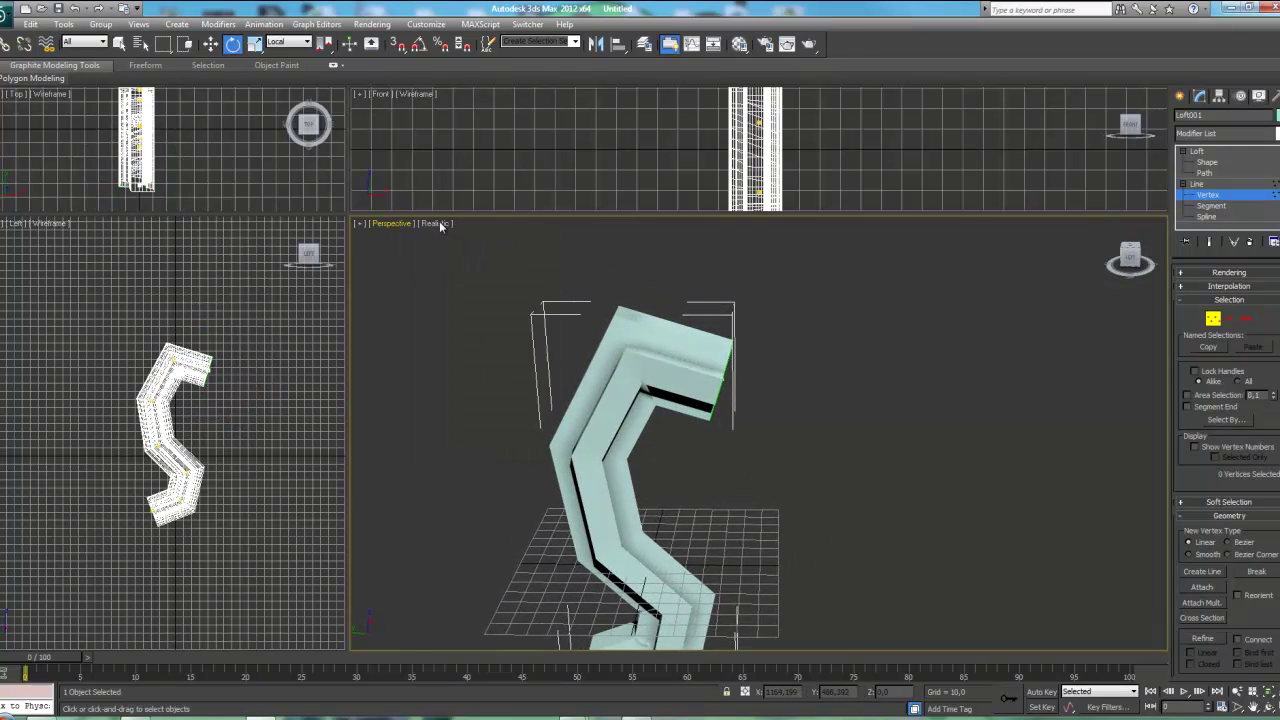
click(437, 222)
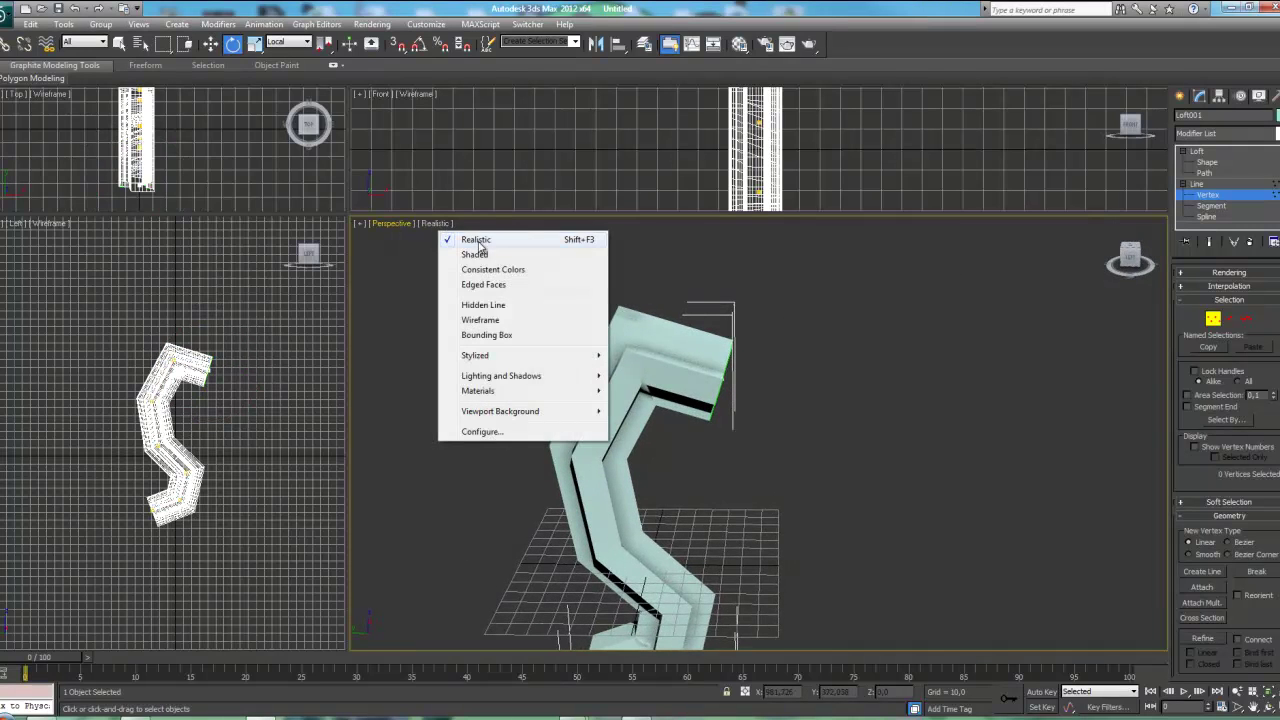
click(479, 320)
alt+middle_drag(560, 330, 626, 340)
Move the path's top vertex to reshape the loft's upper bend, then return to Loft Shape.
click(626, 340)
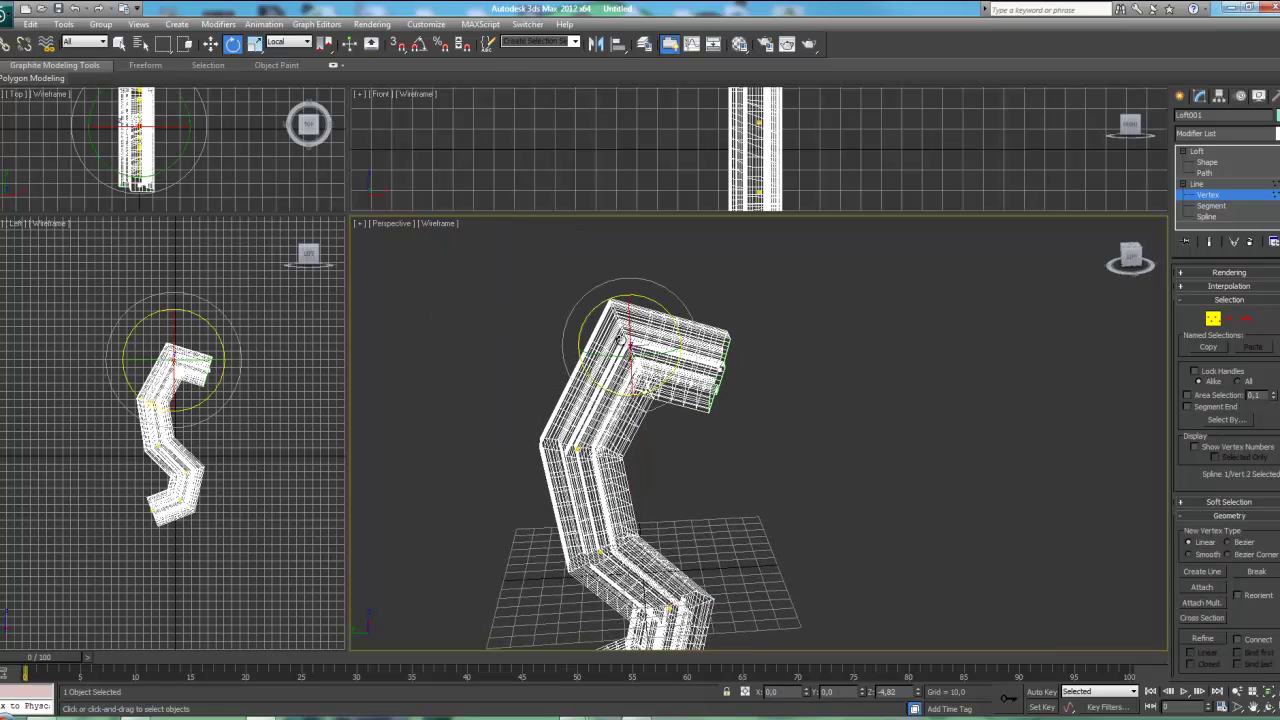
key(w)
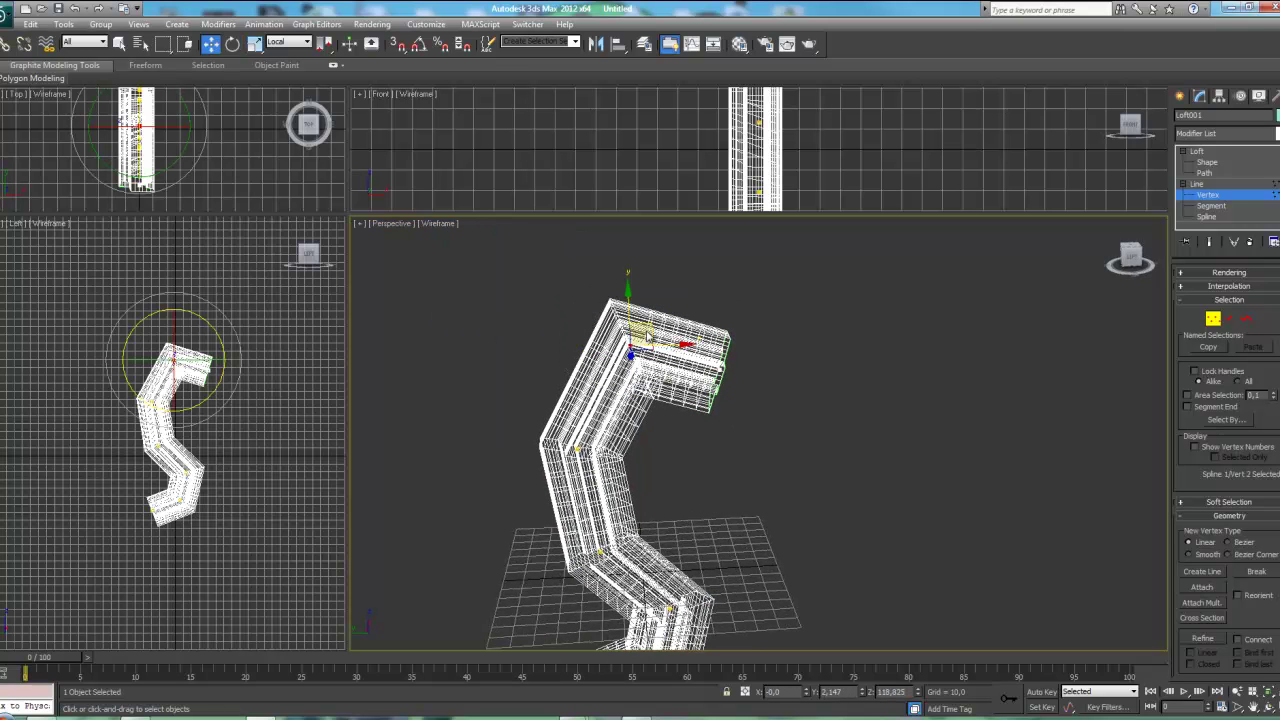
click(648, 333)
click(630, 350)
mouse_move(630, 350)
mouse_down()
mouse_move(688, 338)
mouse_move(666, 354)
mouse_up()
mouse_move(666, 354)
alt+middle_down()
mouse_move(701, 480)
mouse_move(765, 391)
alt+middle_up()
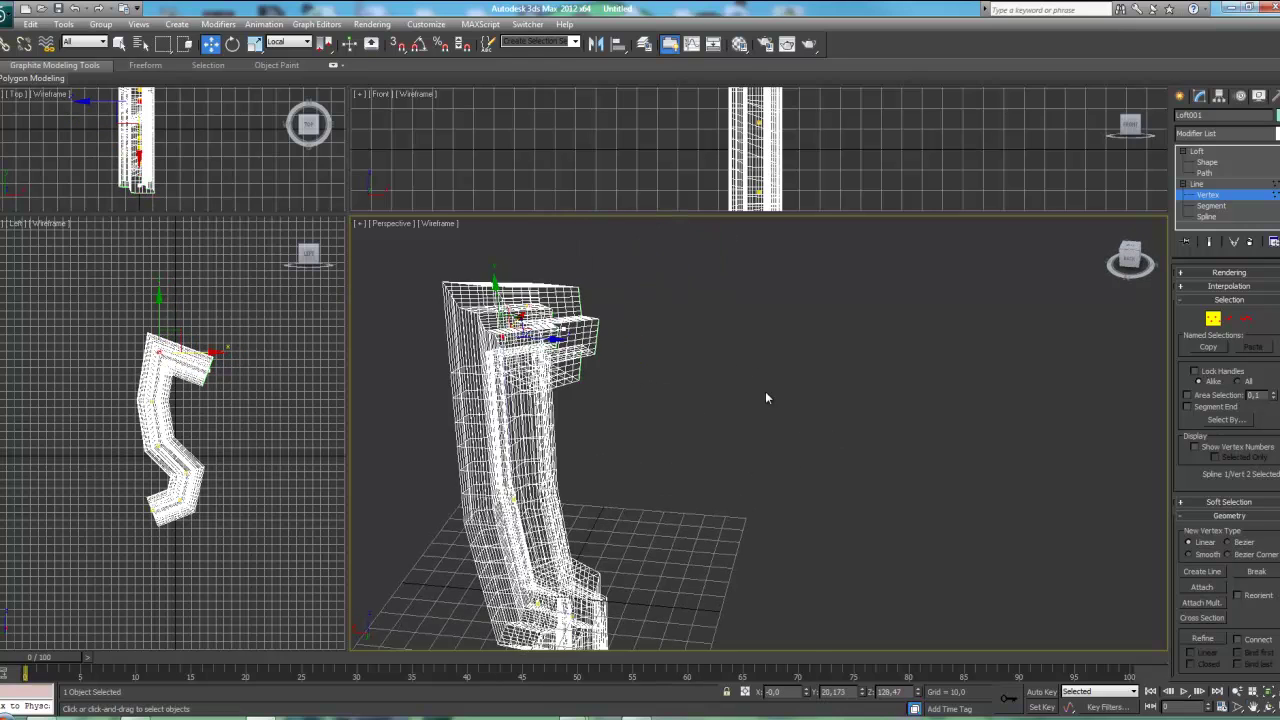
click(1197, 188)
click(1207, 162)
mouse_move(1040, 300)
alt+middle_down()
mouse_move(829, 337)
mouse_move(823, 366)
mouse_move(689, 284)
mouse_move(480, 303)
mouse_move(709, 354)
mouse_move(780, 349)
mouse_move(739, 315)
mouse_move(800, 320)
alt+middle_up()
Switch the Perspective view to Hidden Line shading at the Loft's top level.
click(1196, 151)
alt+middle_drag(880, 330, 826, 332)
click(441, 224)
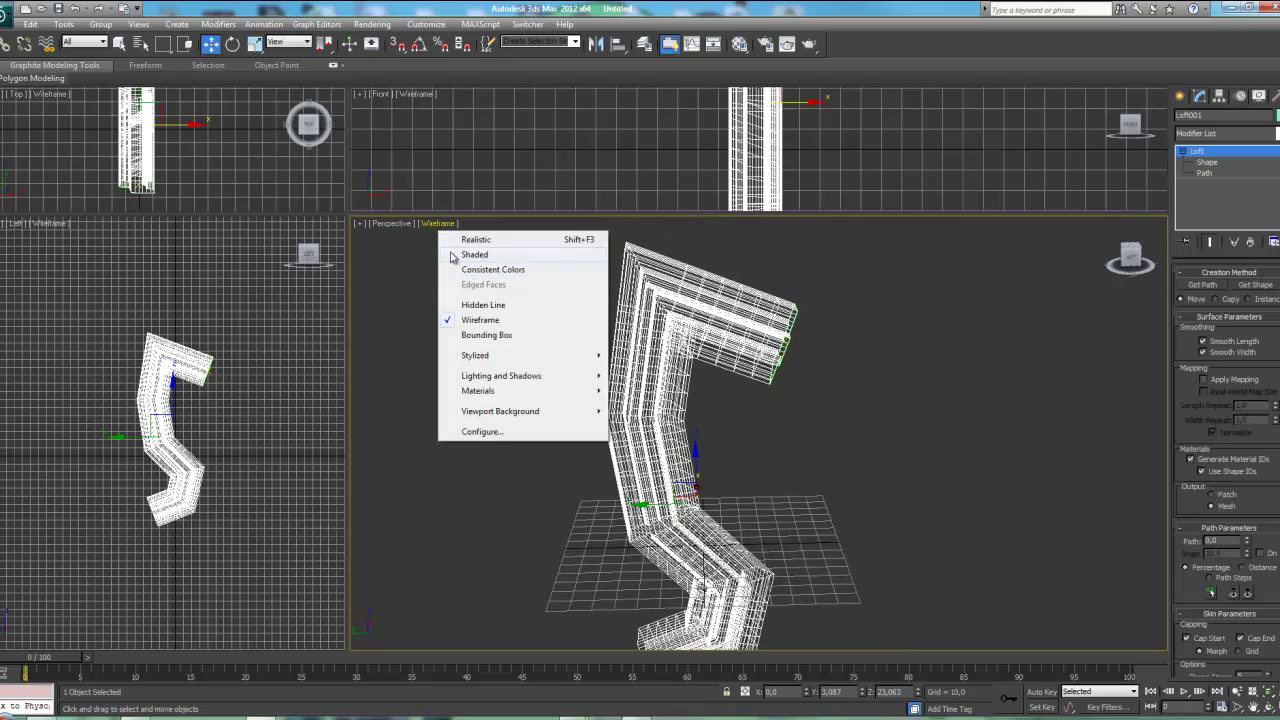
click(485, 308)
mouse_move(857, 460)
alt+middle_down()
mouse_move(749, 434)
mouse_move(846, 446)
mouse_move(803, 460)
mouse_move(953, 425)
alt+middle_up()
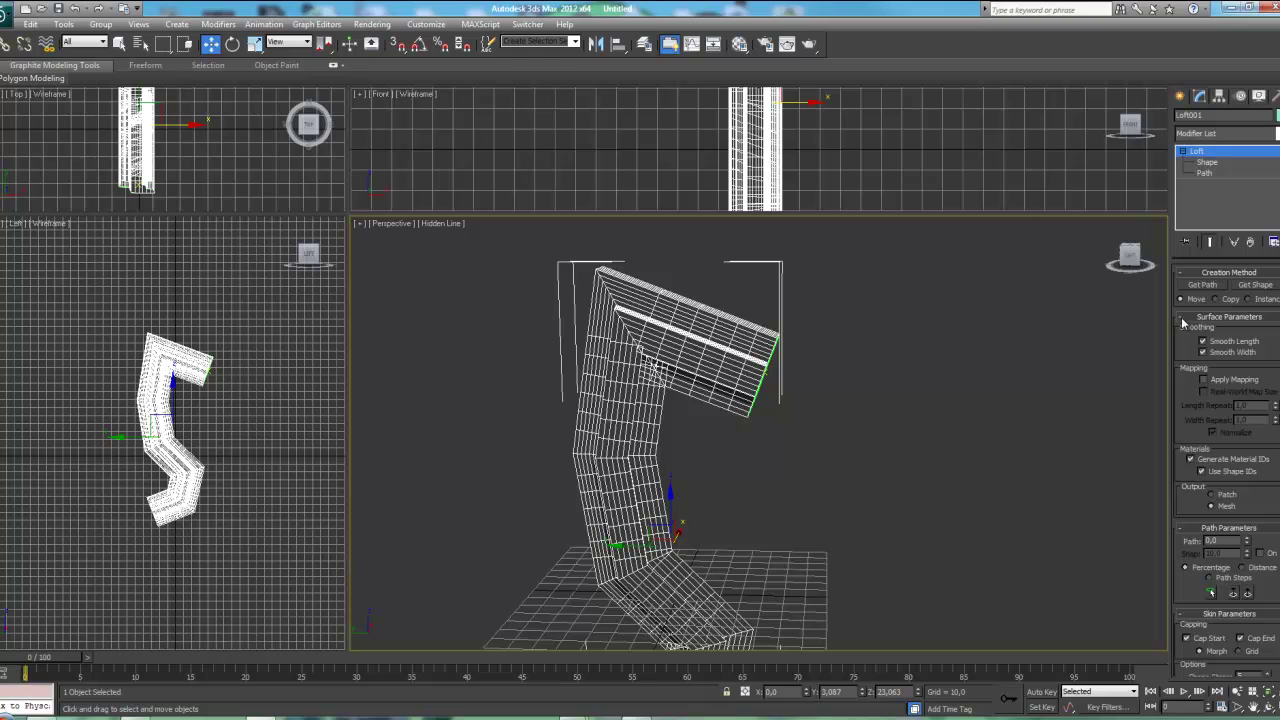
Collapse the Loft's Surface Parameters and Path Parameters rollouts.
click(1200, 161)
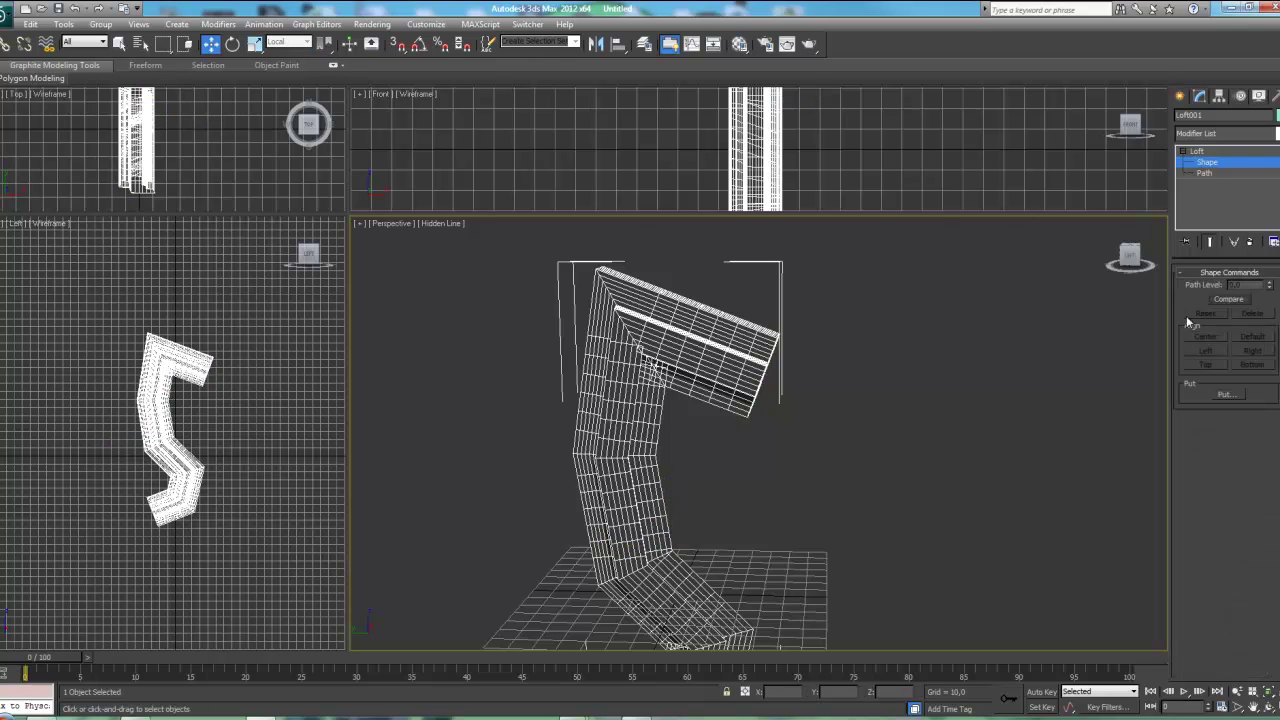
click(1197, 151)
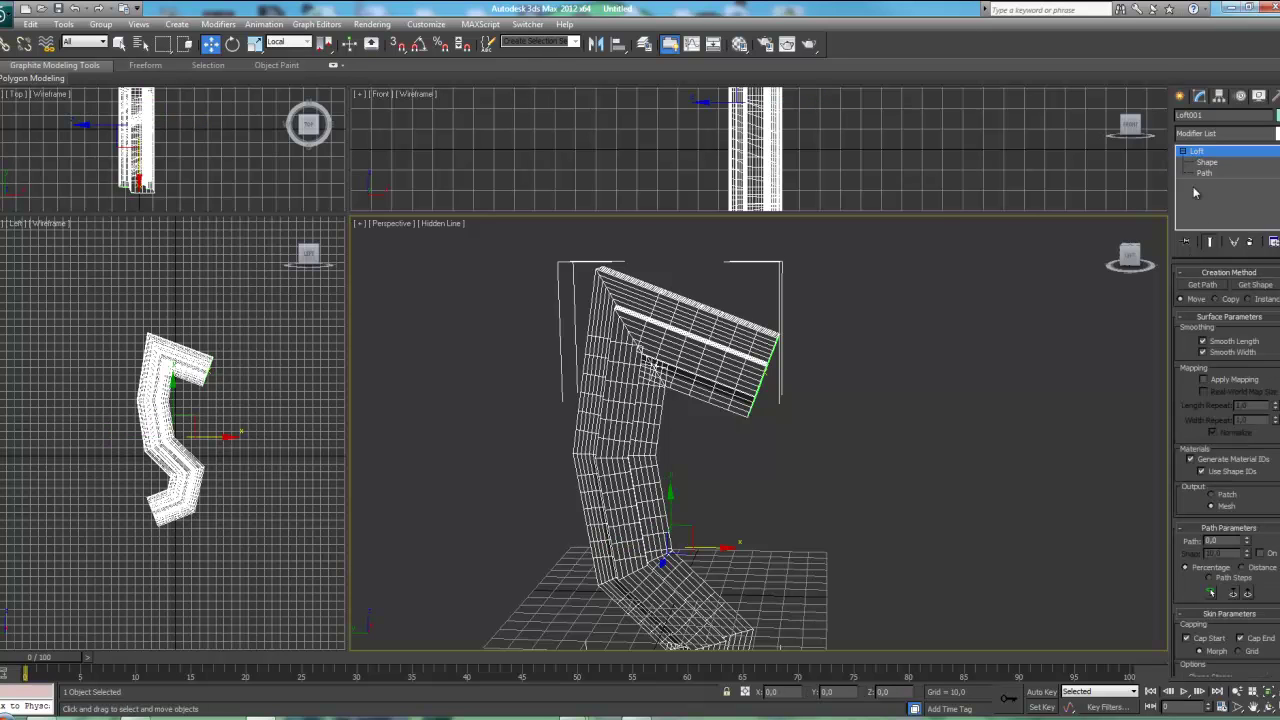
click(1198, 318)
click(1188, 331)
Collapse Skin and Deformations, then turn off Smooth Length and Smooth Width in Surface Parameters.
click(1189, 344)
click(1189, 358)
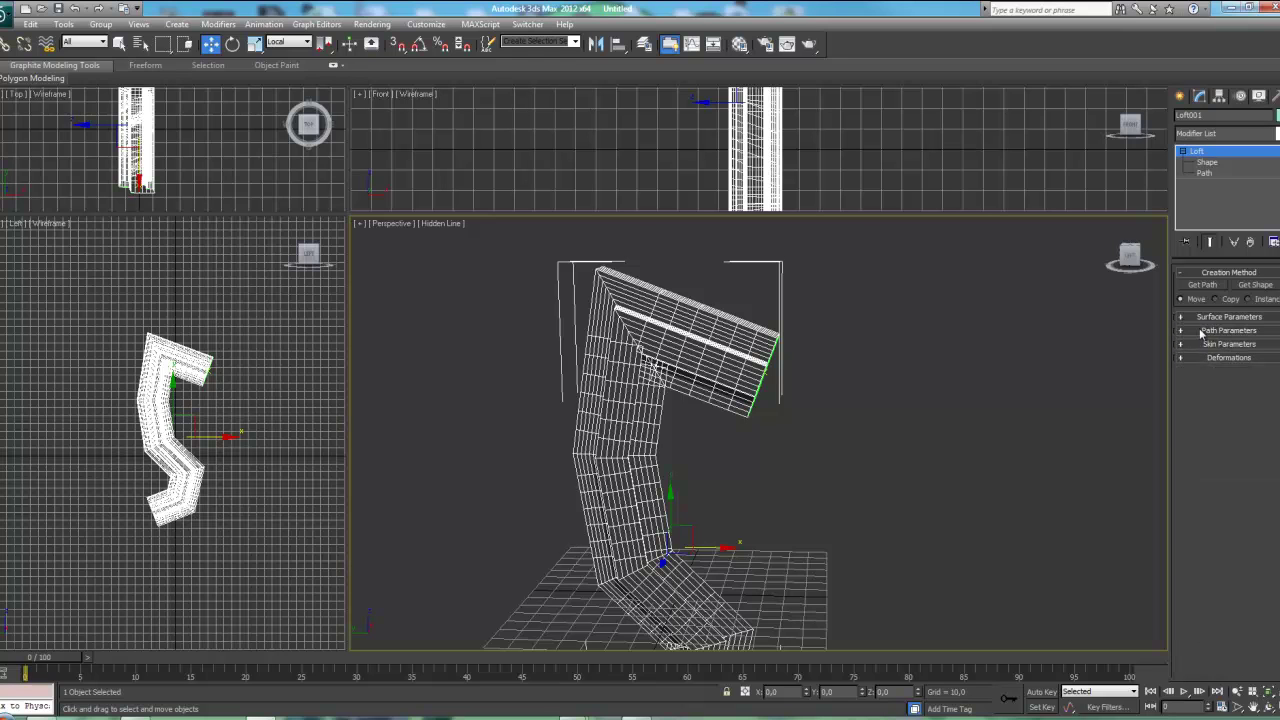
click(1184, 319)
click(1203, 341)
click(1203, 352)
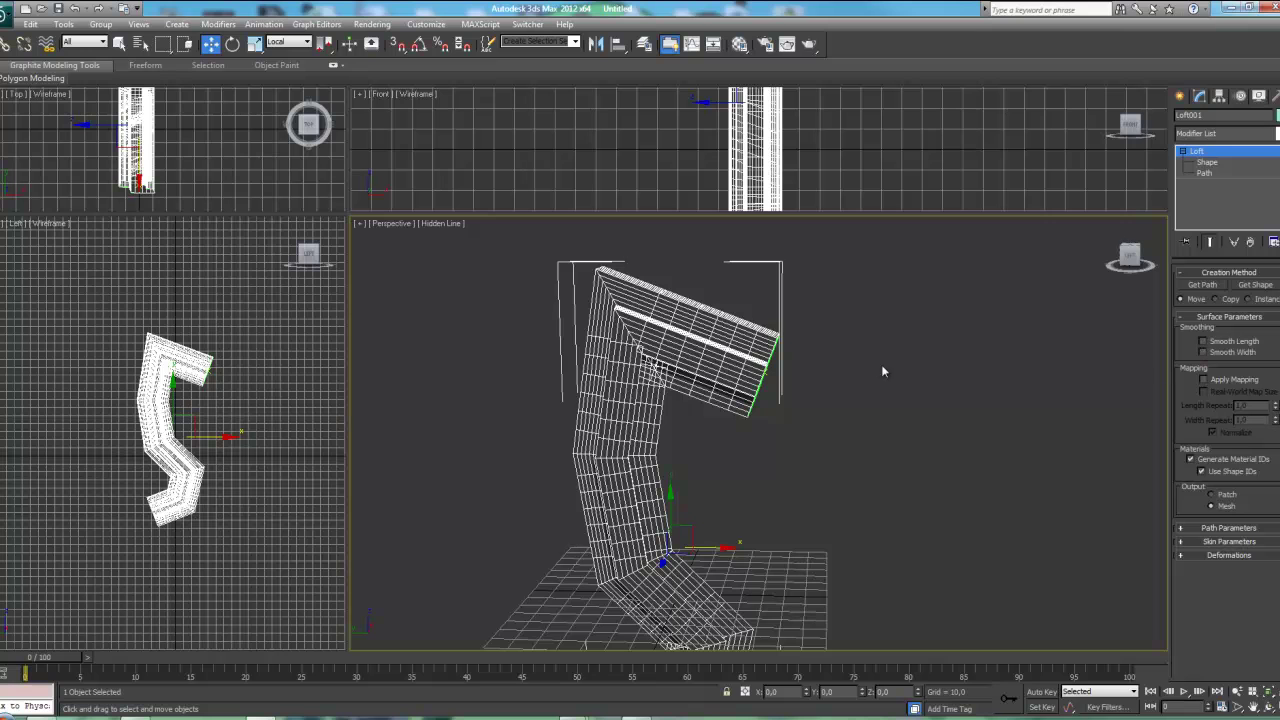
Show the Perspective view with Realistic shading, framed on the loft's corner.
click(430, 224)
middle_drag(678, 351, 678, 407)
scroll(678, 407, up, 2)
click(440, 224)
click(470, 242)
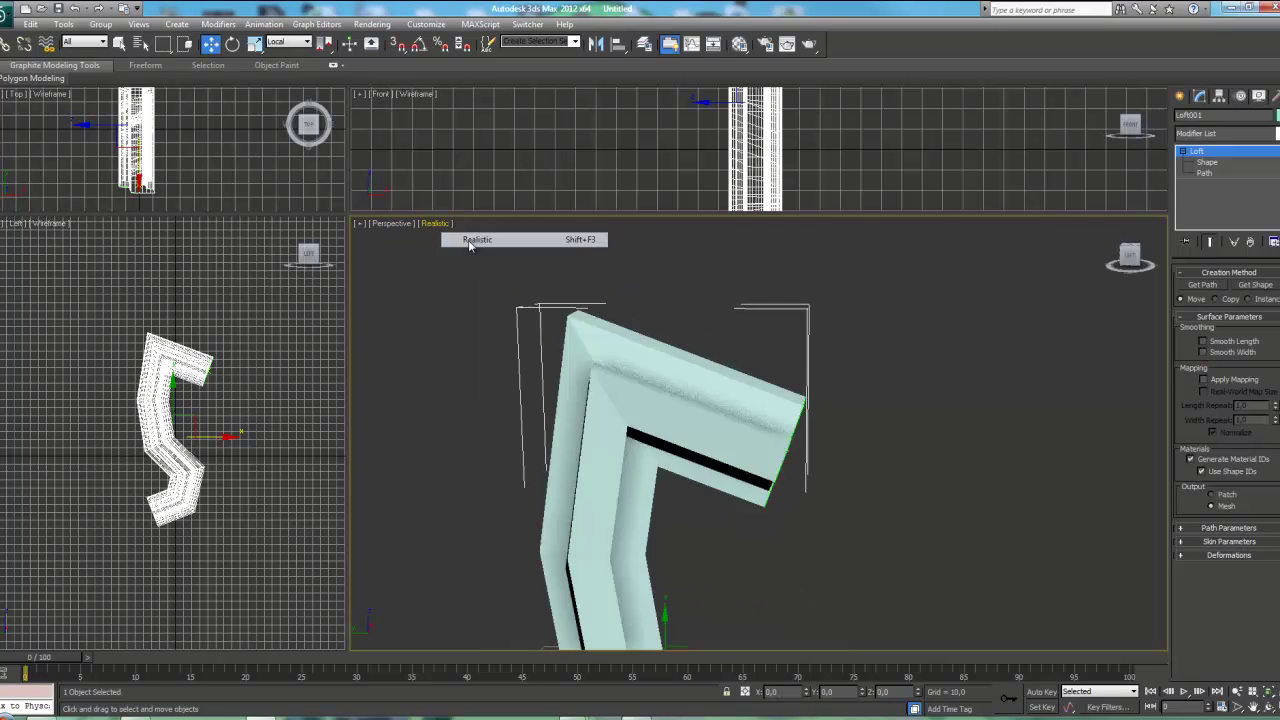
middle_drag(648, 333, 678, 396)
scroll(678, 396, up, 3)
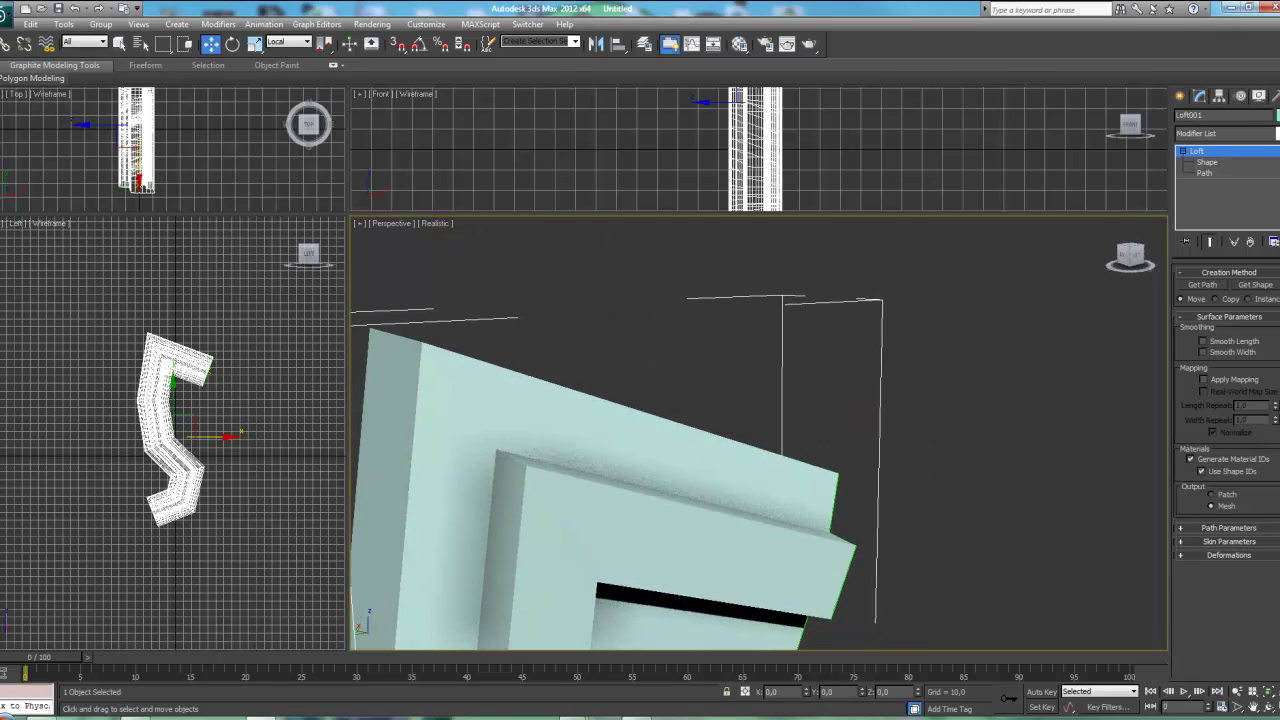
Keep Smooth Length off, turn Smooth Width back on, and expand Skin Parameters.
click(1212, 342)
click(1207, 345)
click(1205, 353)
click(1190, 317)
click(1183, 331)
mouse_move(1073, 428)
alt+middle_down()
mouse_move(1051, 394)
mouse_move(809, 380)
mouse_move(863, 417)
mouse_move(1147, 329)
alt+middle_up()
click(1183, 330)
click(1185, 344)
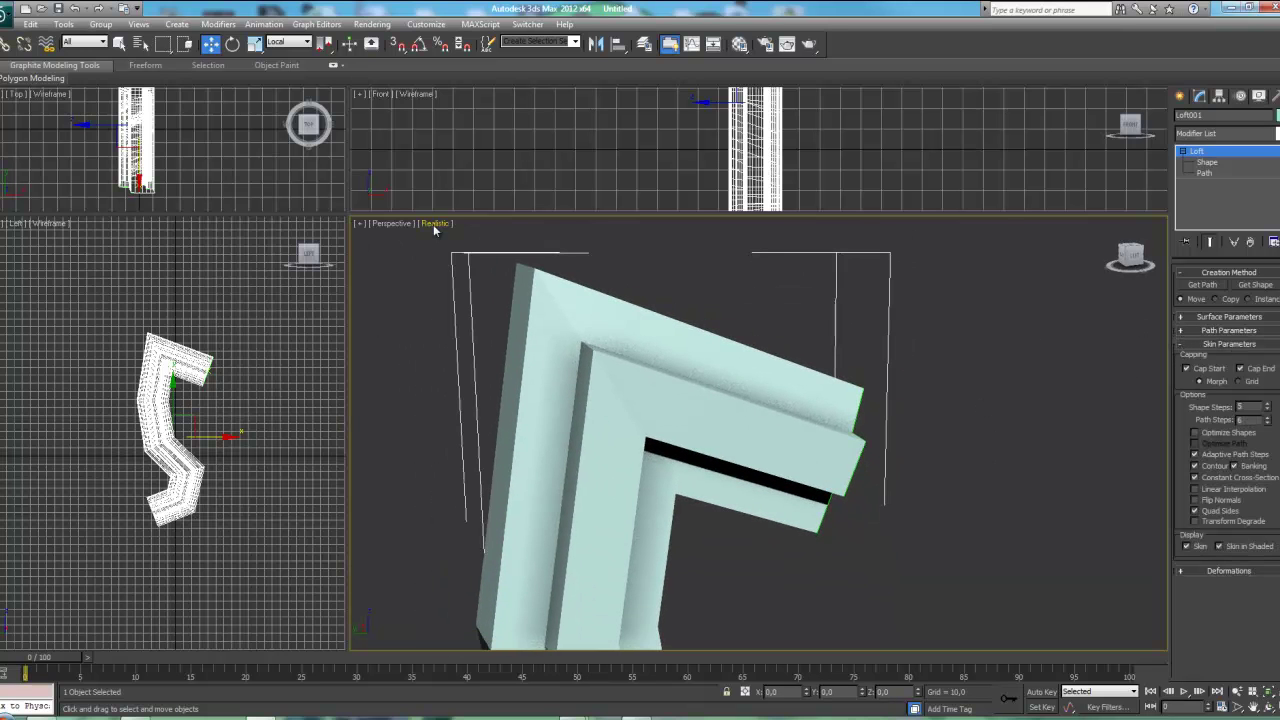
Return the Perspective view to Hidden Line shading.
click(435, 223)
click(485, 308)
alt+middle_drag(1000, 420, 1043, 414)
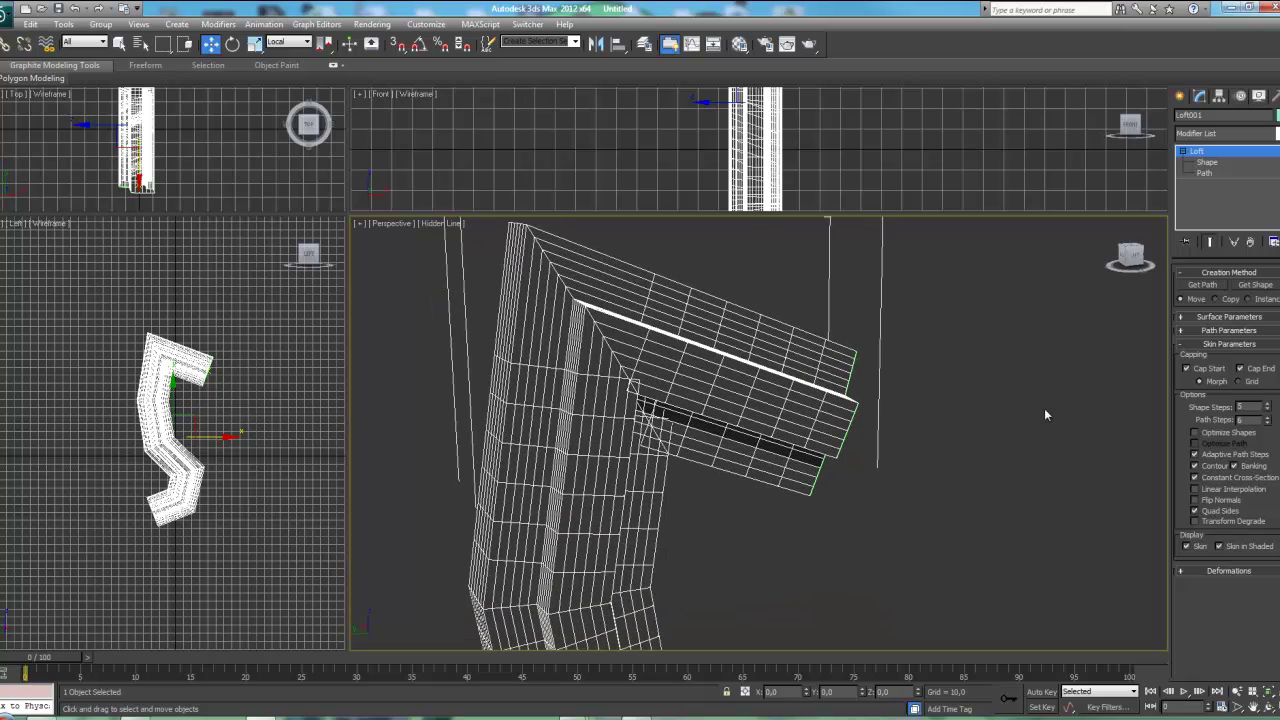
Set the loft's Shape Steps to 1 and Path Steps to 2.
drag(1267, 413, 1270, 413)
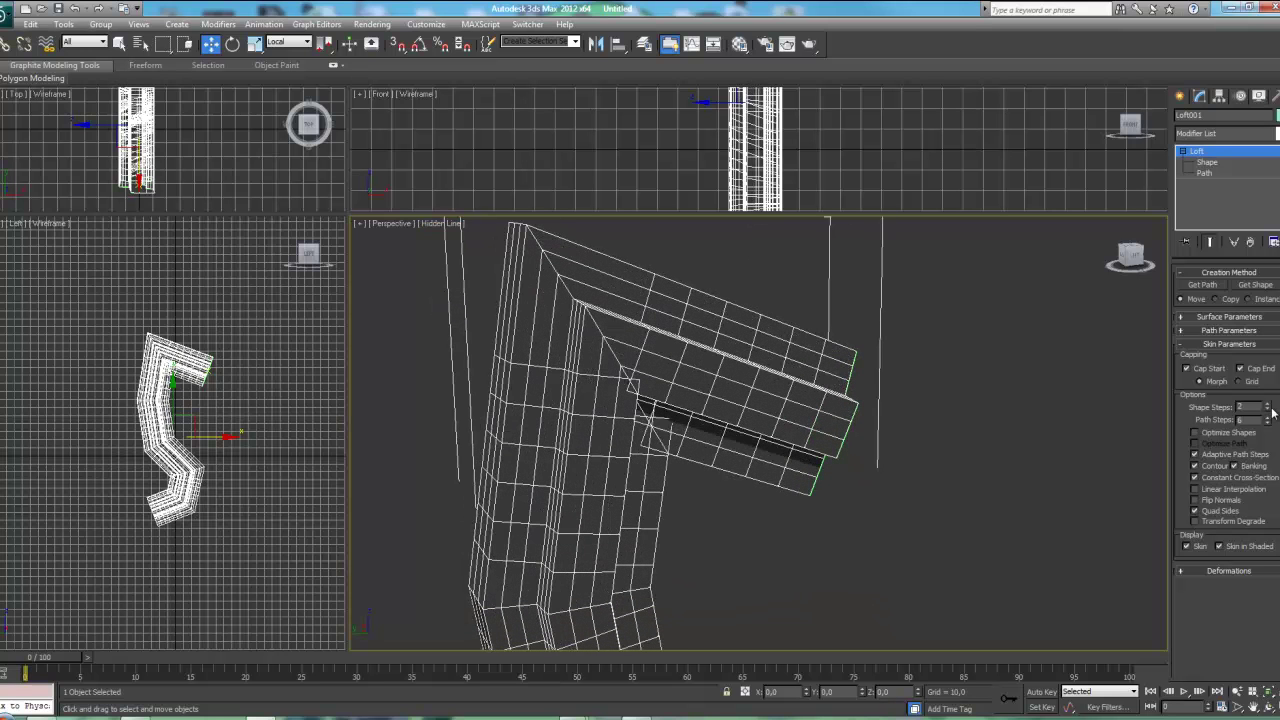
click(1268, 417)
click(1268, 424)
click(1268, 424)
click(1268, 424)
click(1268, 424)
mouse_move(788, 533)
alt+middle_down()
mouse_move(686, 423)
mouse_move(806, 437)
alt+middle_up()
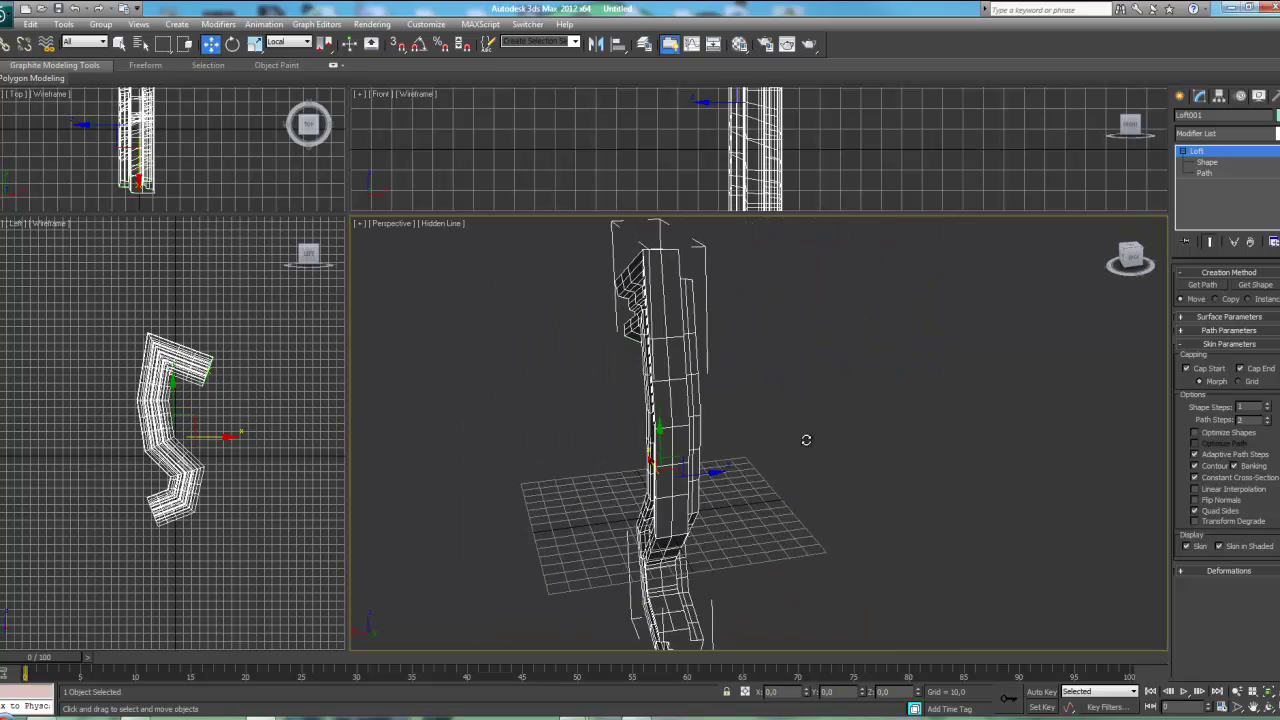
Collapse Skin Parameters and expand the Deformations rollout.
click(1181, 345)
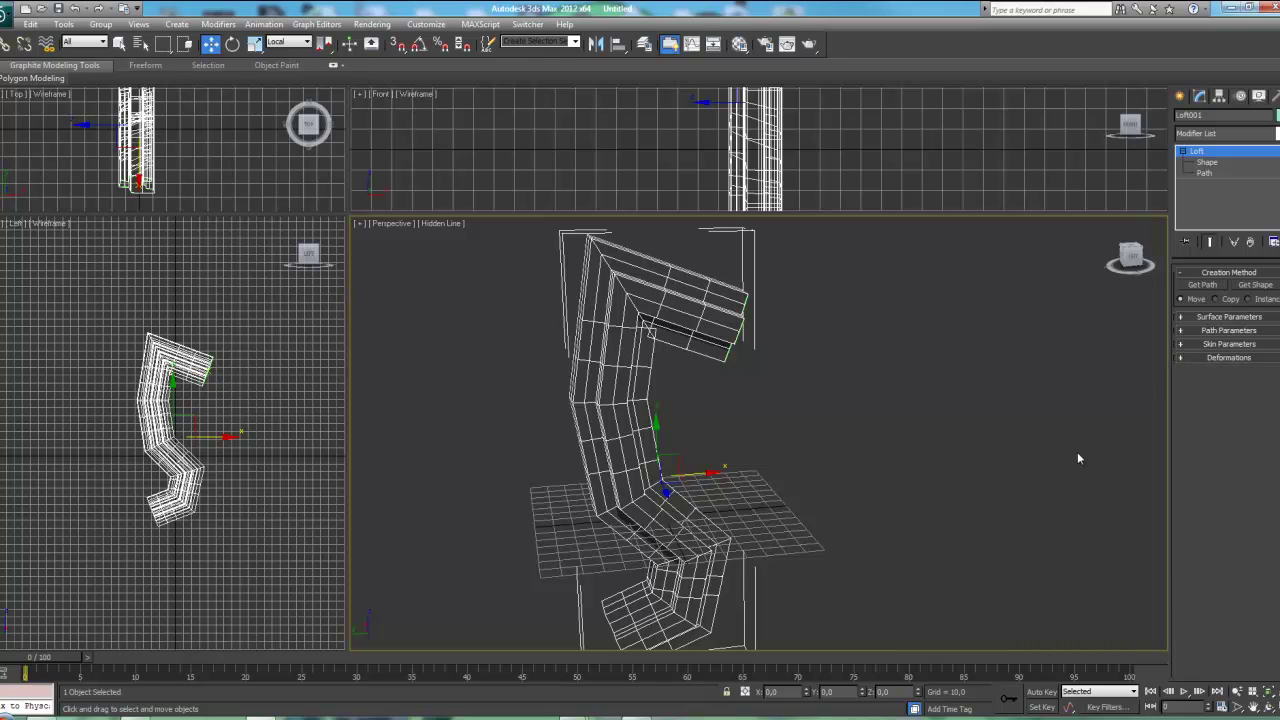
click(1181, 358)
mouse_move(1074, 413)
alt+middle_down()
mouse_move(1029, 414)
mouse_move(1092, 407)
alt+middle_up()
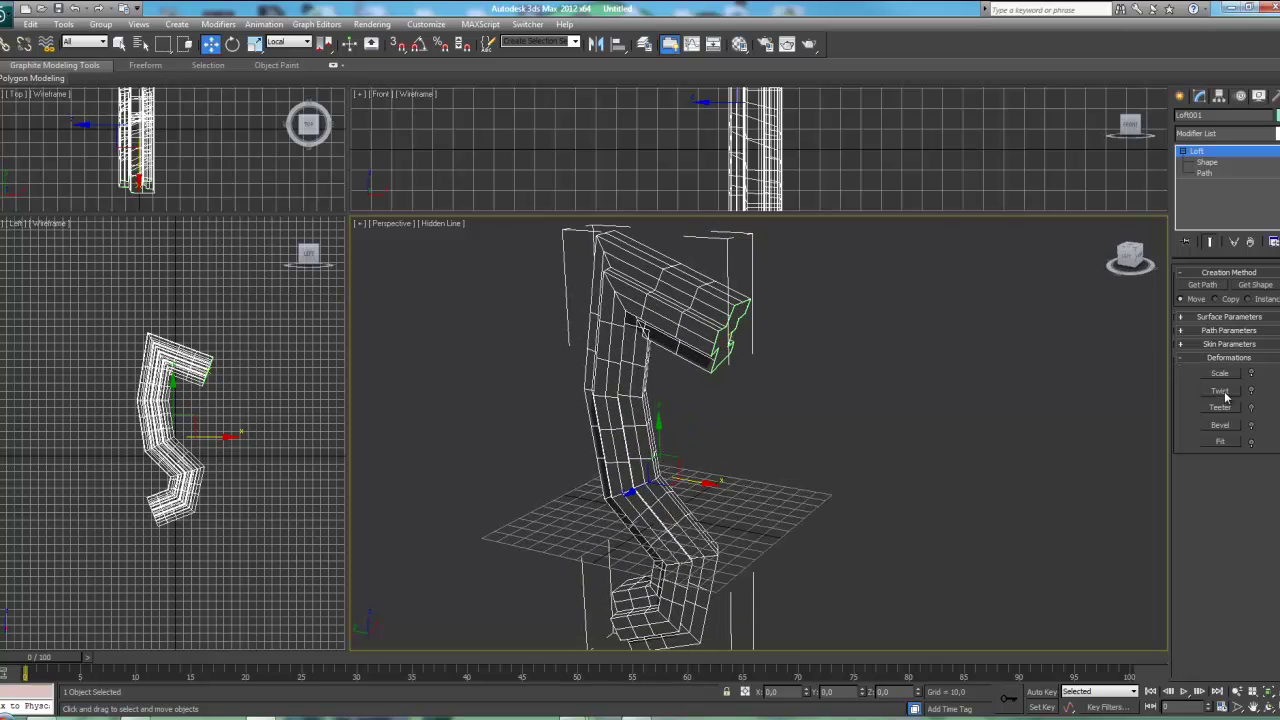
Enable Twist deformation, raise the start point to about 94 and adjust the end point.
click(1220, 391)
drag(41, 203, 41, 186)
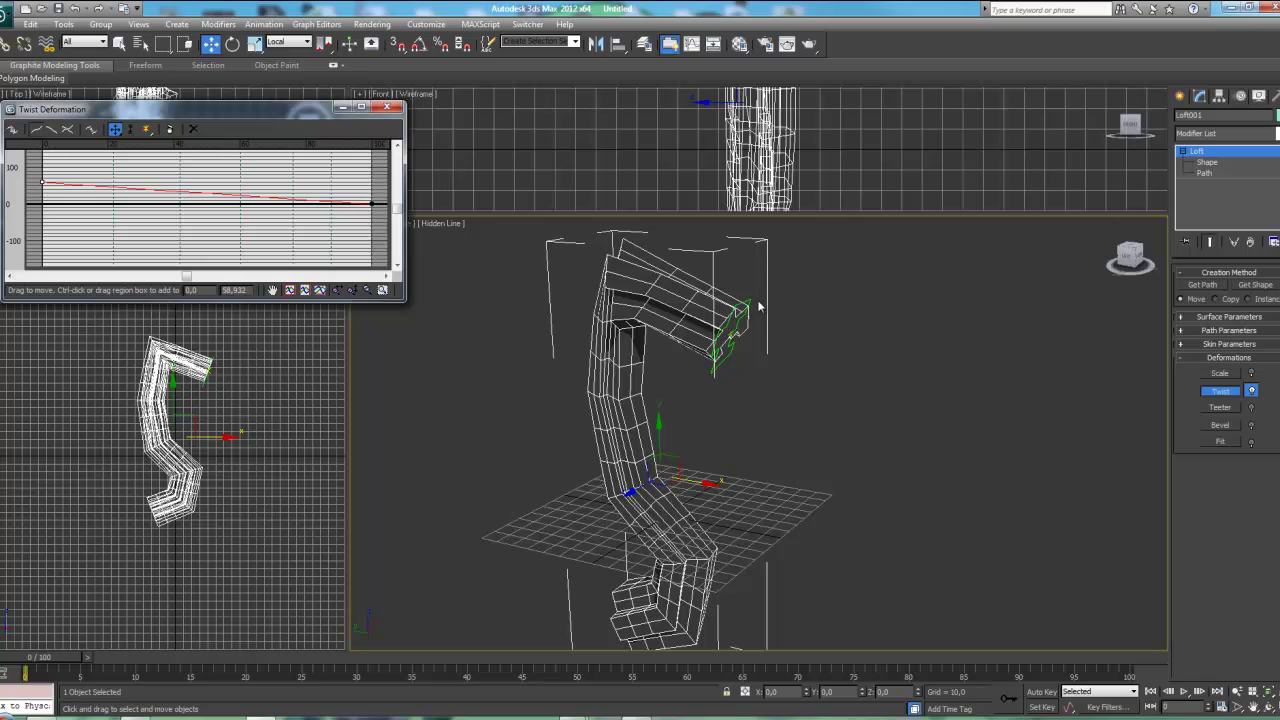
alt+middle_drag(758, 307, 225, 245)
drag(50, 188, 48, 176)
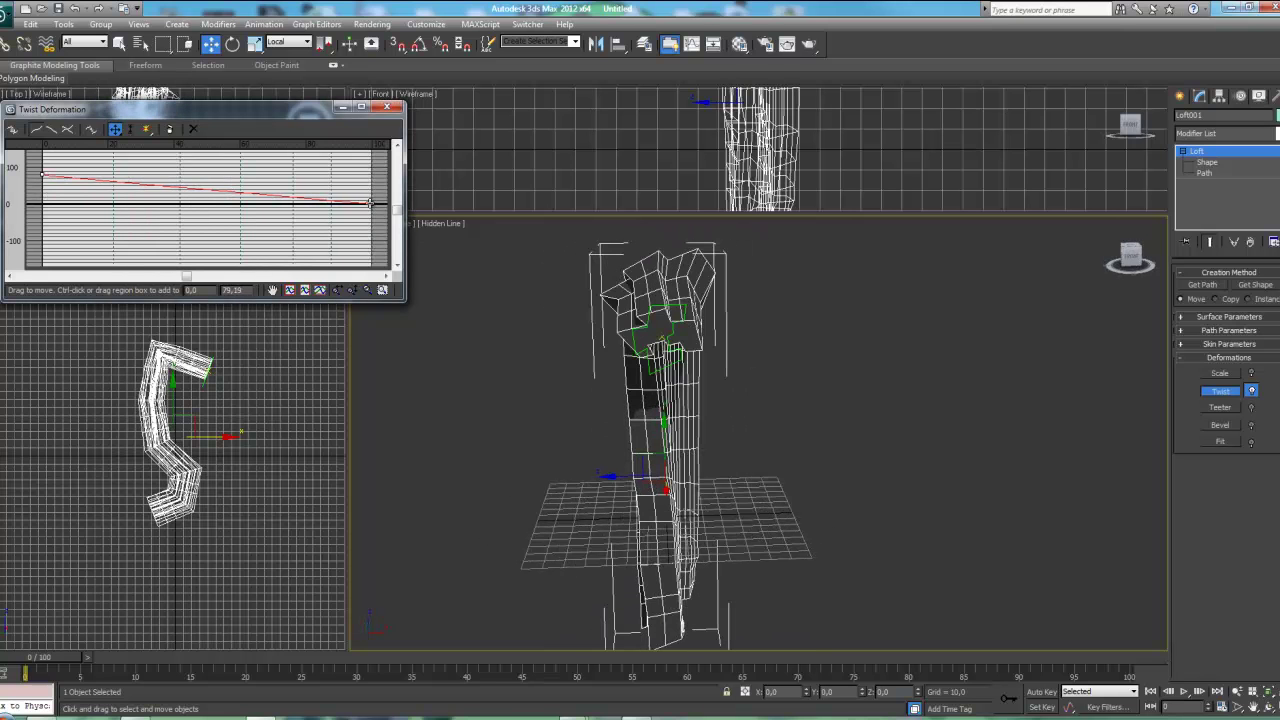
drag(372, 203, 371, 170)
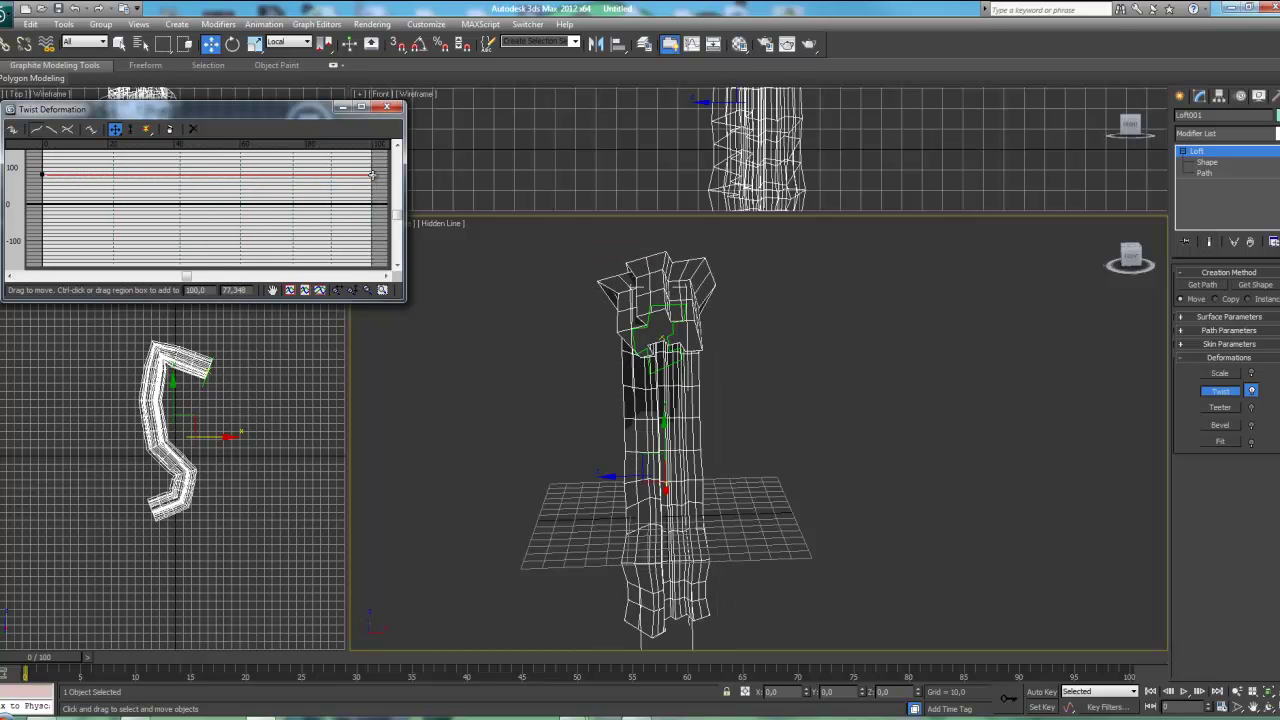
drag(40, 172, 41, 169)
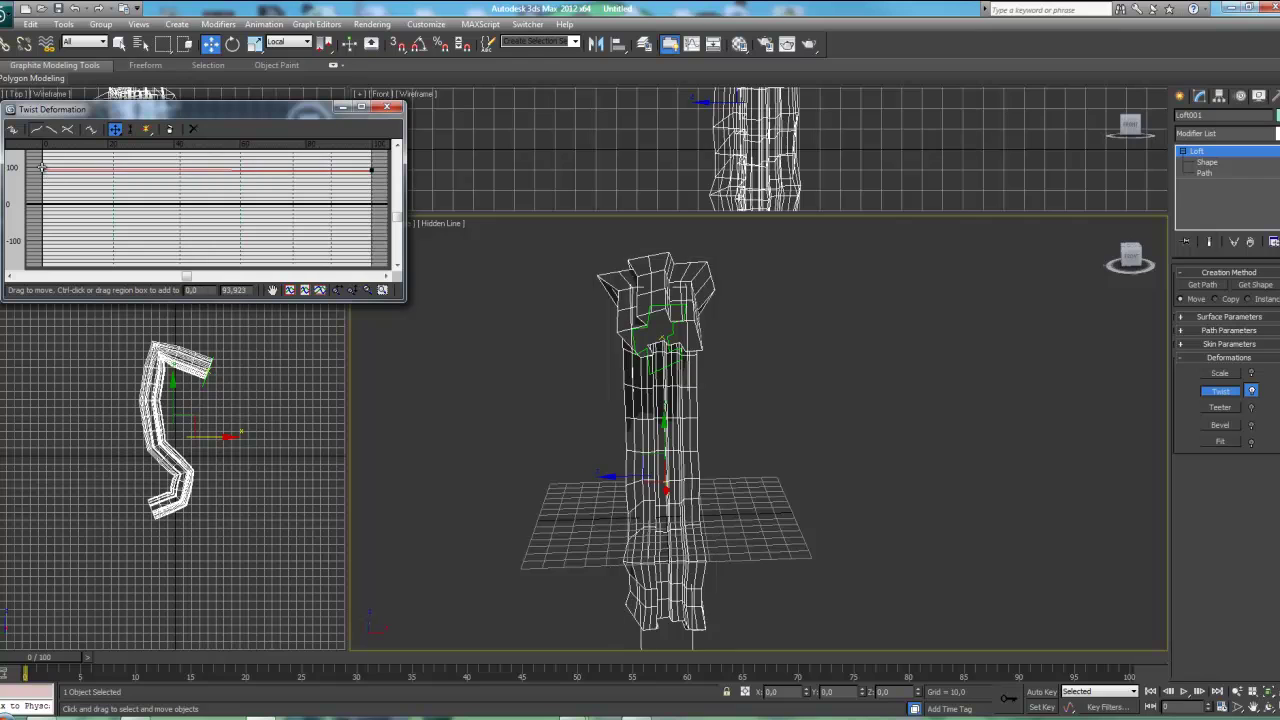
mouse_move(702, 316)
alt+middle_down()
mouse_move(605, 329)
mouse_move(662, 339)
mouse_move(600, 335)
alt+middle_up()
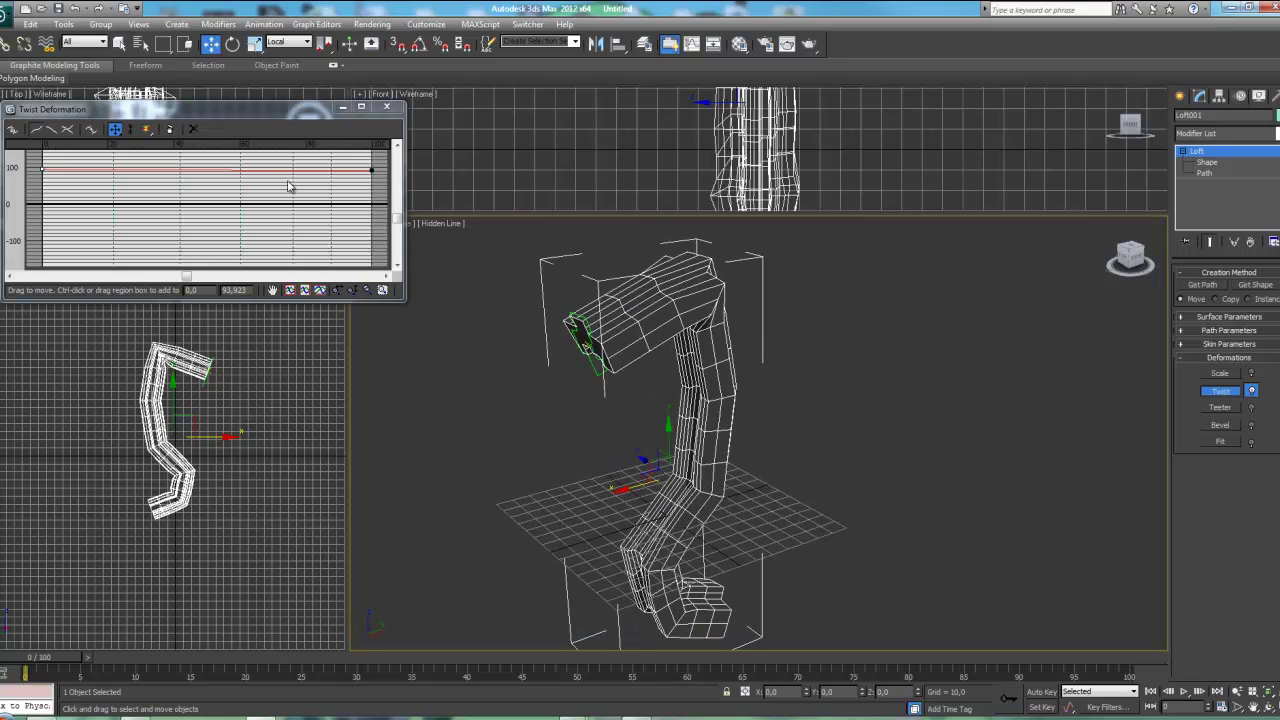
drag(376, 169, 373, 183)
Insert a middle twist control point and raise it, then open the Scale deformation graph.
click(146, 129)
click(183, 175)
click(115, 130)
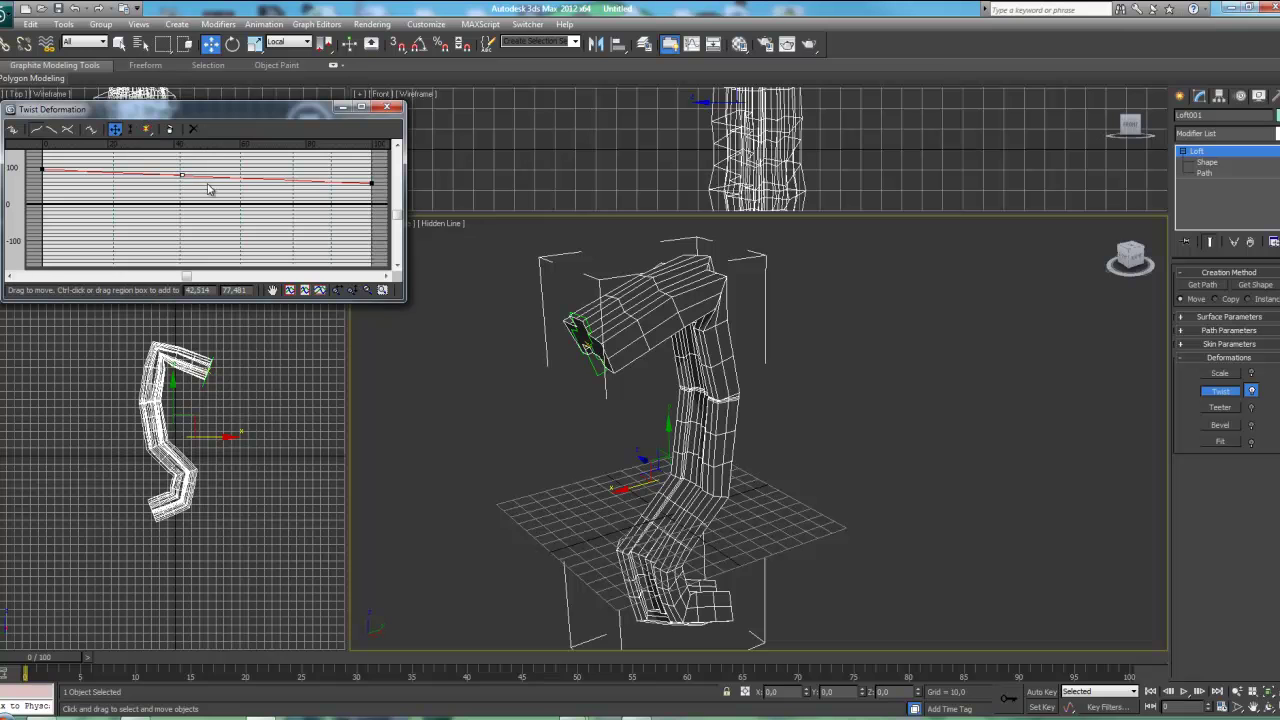
drag(182, 175, 184, 160)
mouse_move(604, 427)
alt+middle_down()
mouse_move(634, 323)
mouse_move(414, 332)
mouse_move(500, 340)
mouse_move(483, 372)
mouse_move(521, 362)
alt+middle_up()
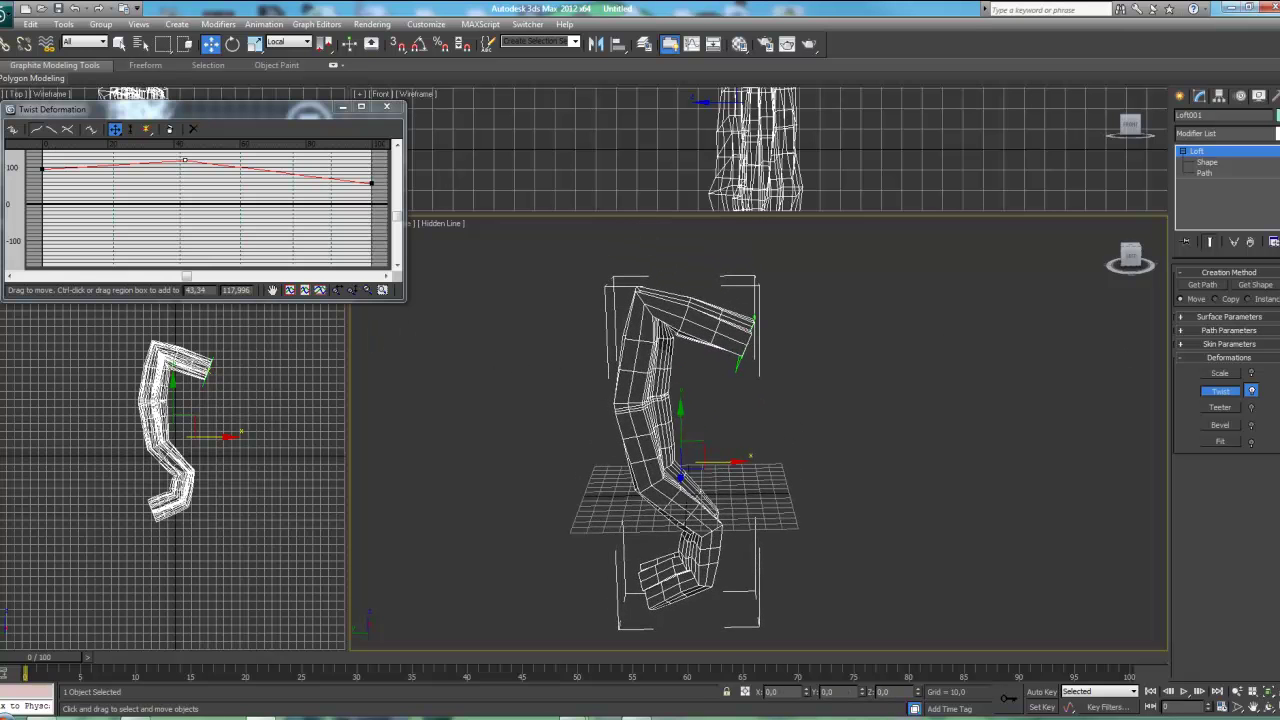
click(1221, 374)
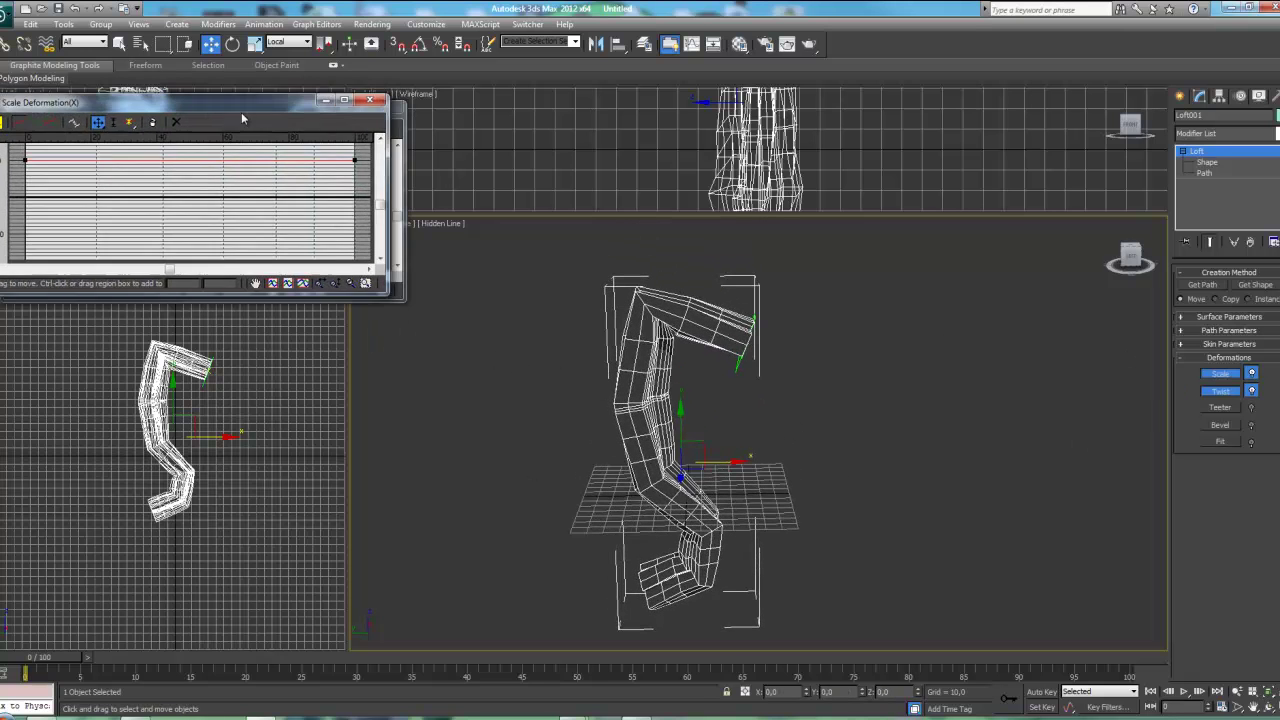
Drag the end of the Scale Deformation curve down so the loft's end shrinks to nearly zero.
click(387, 106)
drag(302, 246, 239, 152)
drag(376, 205, 372, 248)
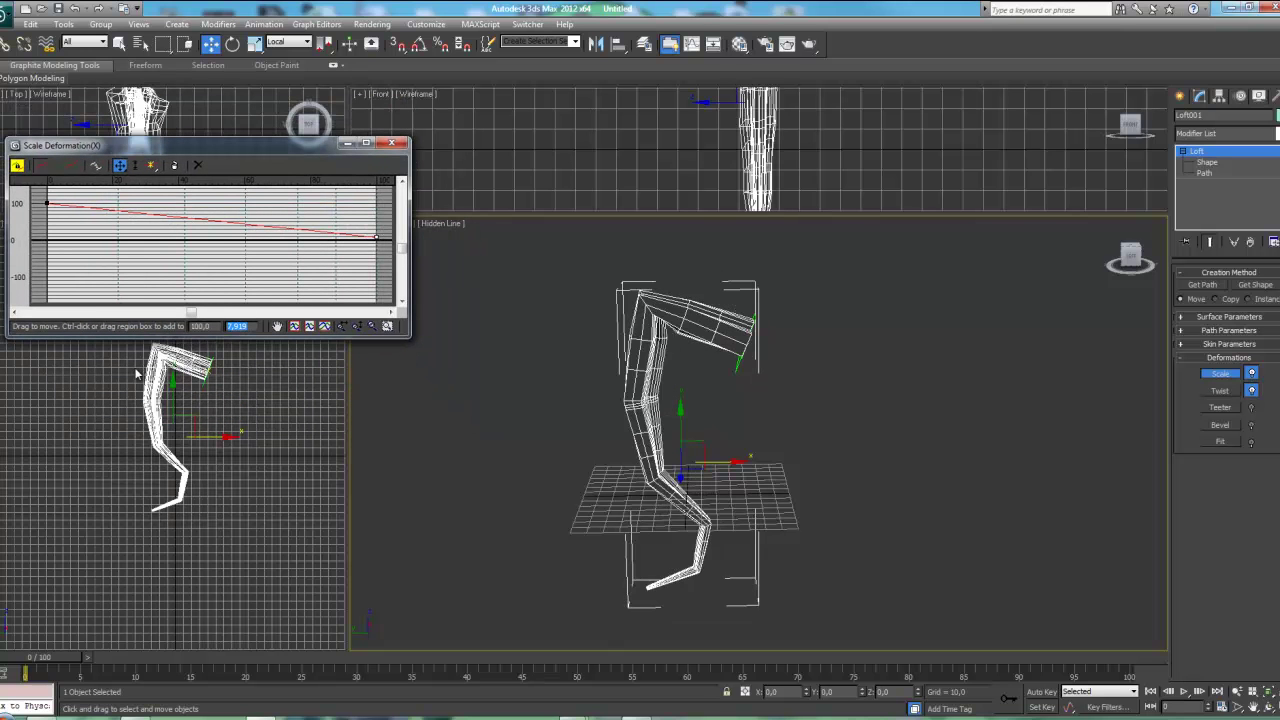
mouse_move(579, 450)
alt+middle_down()
mouse_move(866, 466)
mouse_move(803, 466)
alt+middle_up()
Add a scale point, raise it to widen the leg, and slide it toward the end.
click(150, 165)
click(175, 217)
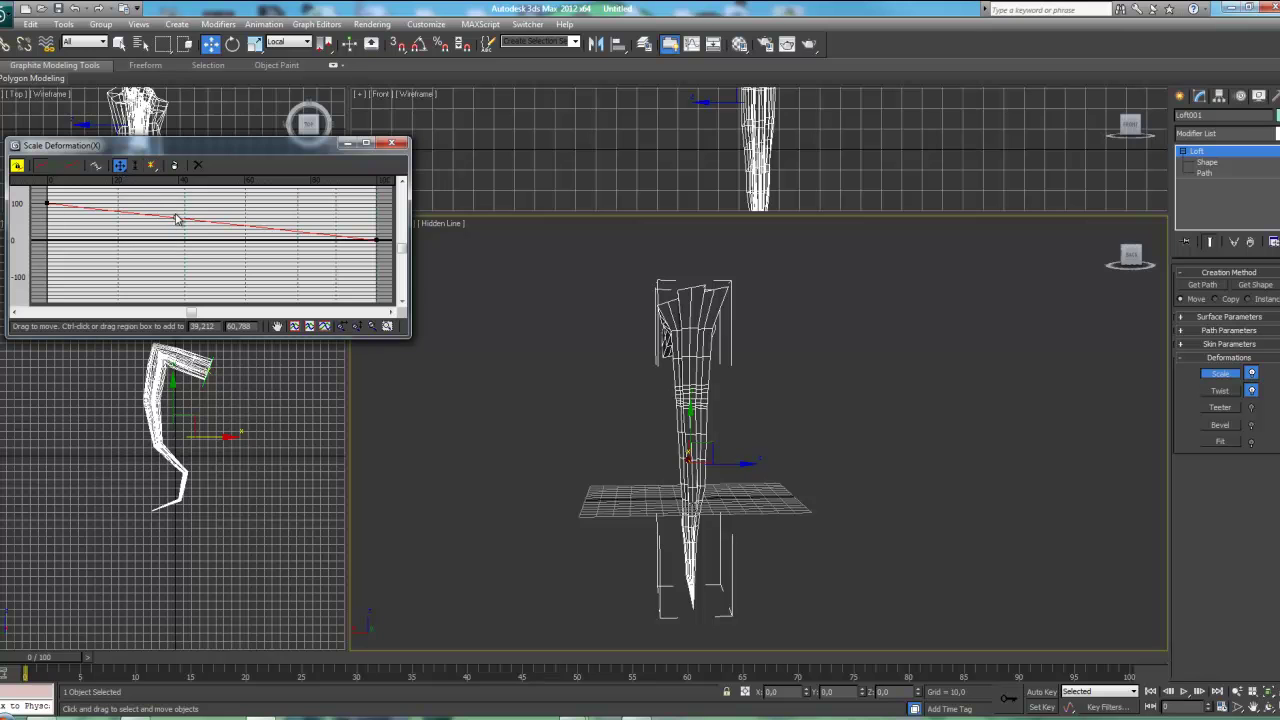
drag(175, 217, 182, 201)
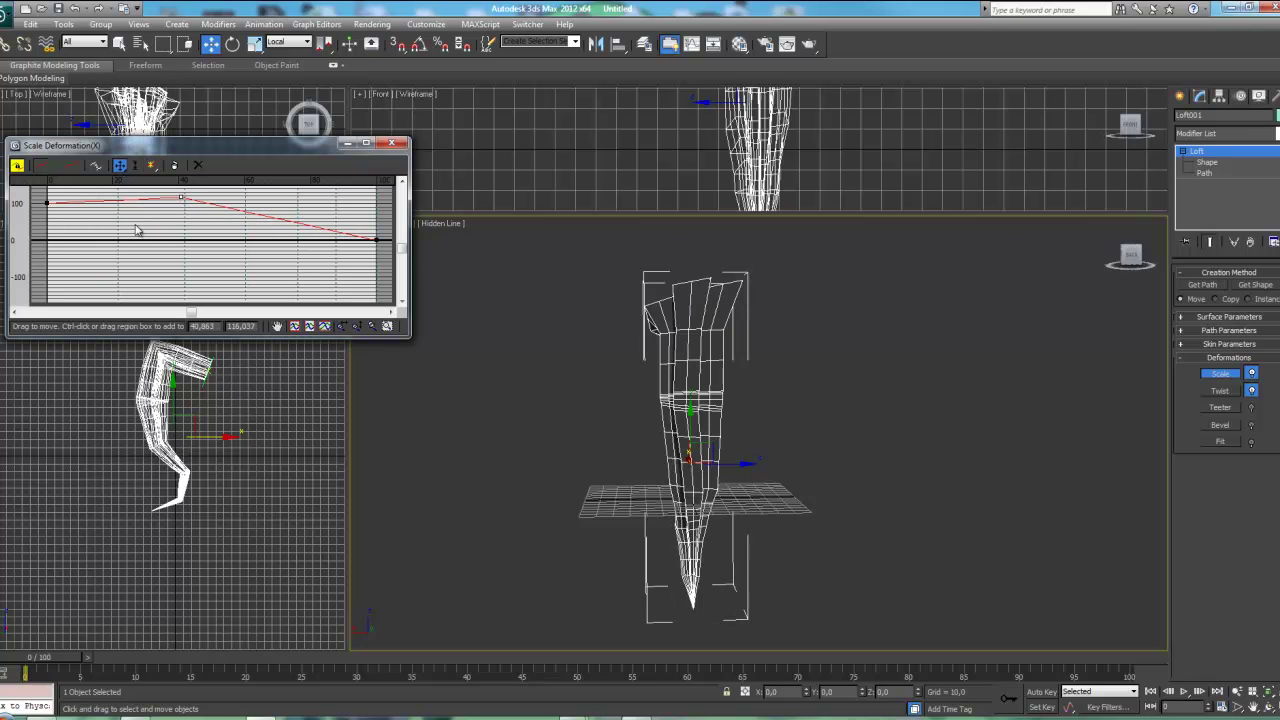
alt+middle_drag(521, 379, 659, 416)
drag(181, 197, 313, 199)
Insert two more scale points, mid-way and near the start, and lower the middle one.
click(151, 166)
click(211, 201)
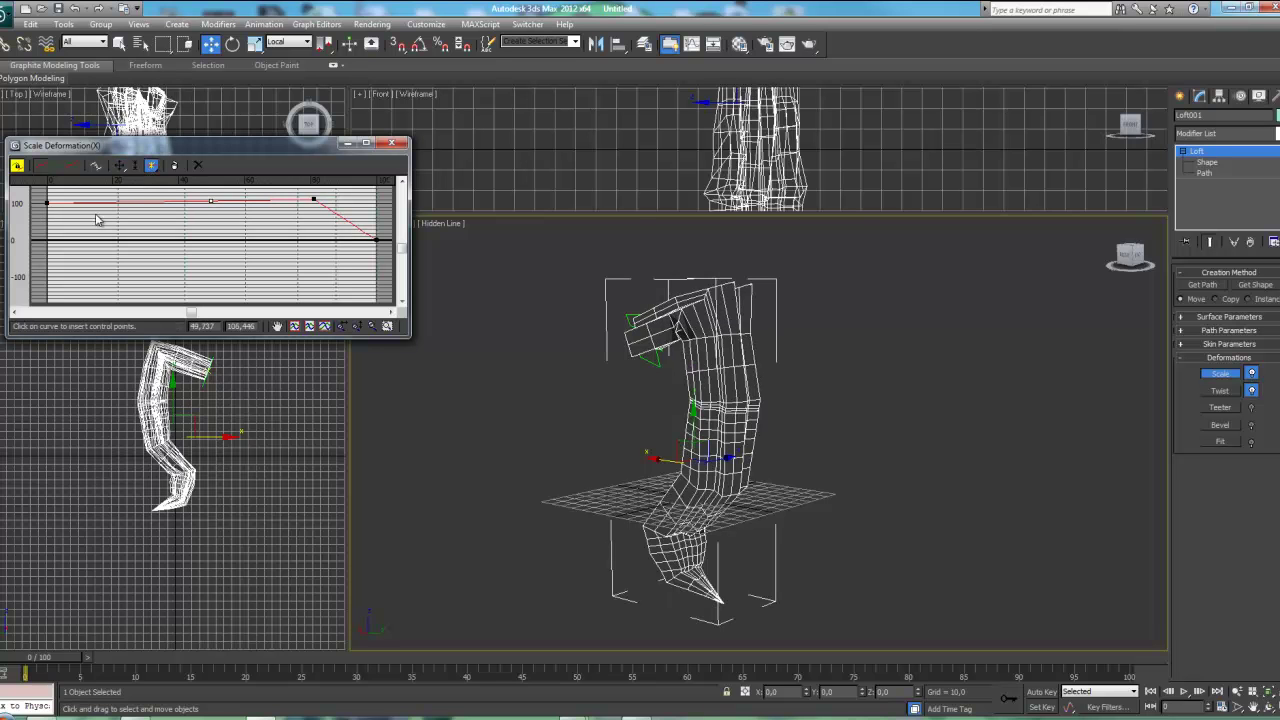
click(123, 202)
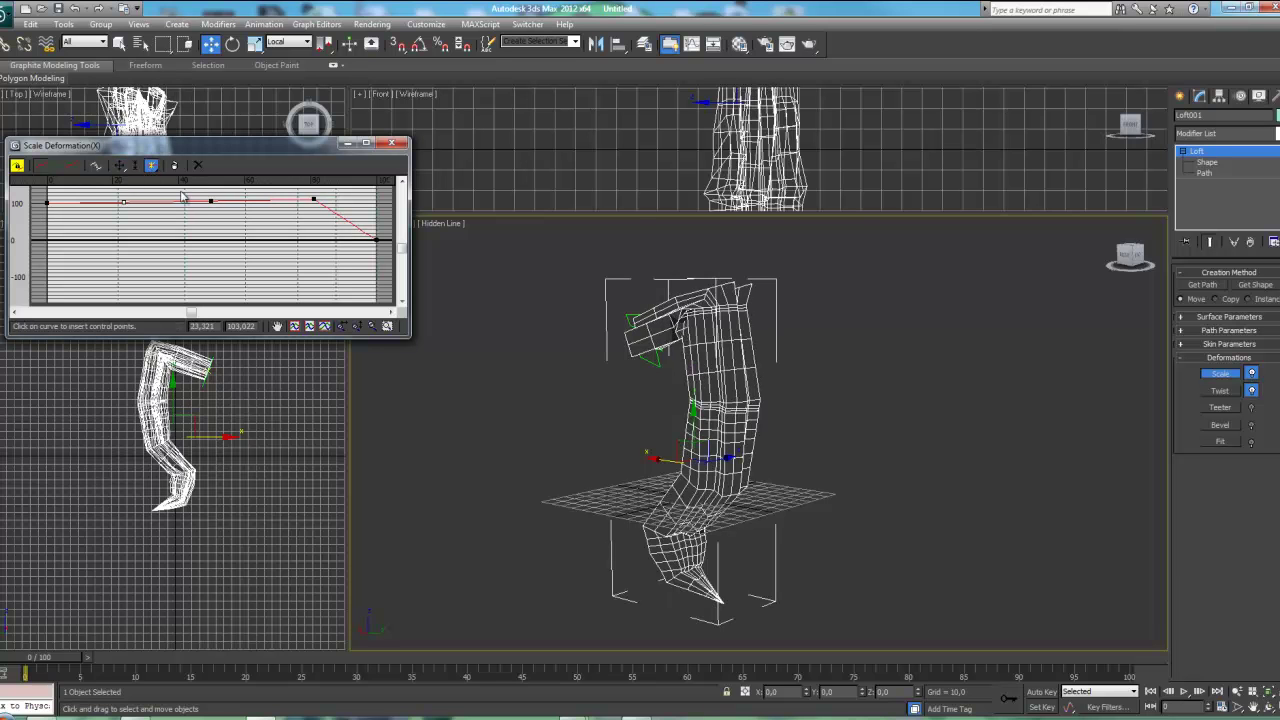
click(120, 165)
drag(211, 201, 200, 222)
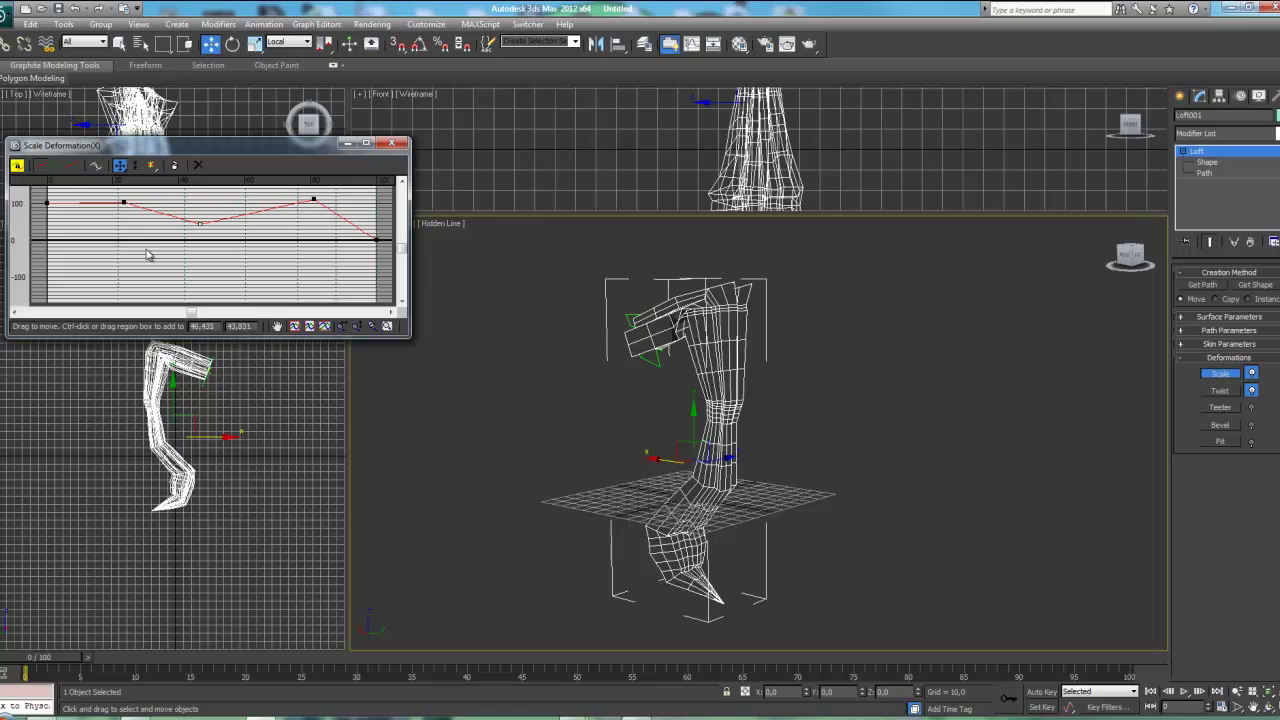
Lower the starting scale to about 46.6 and the third point to about 55.
drag(120, 204, 47, 221)
mouse_move(560, 354)
alt+middle_down()
mouse_move(745, 371)
mouse_move(742, 330)
alt+middle_up()
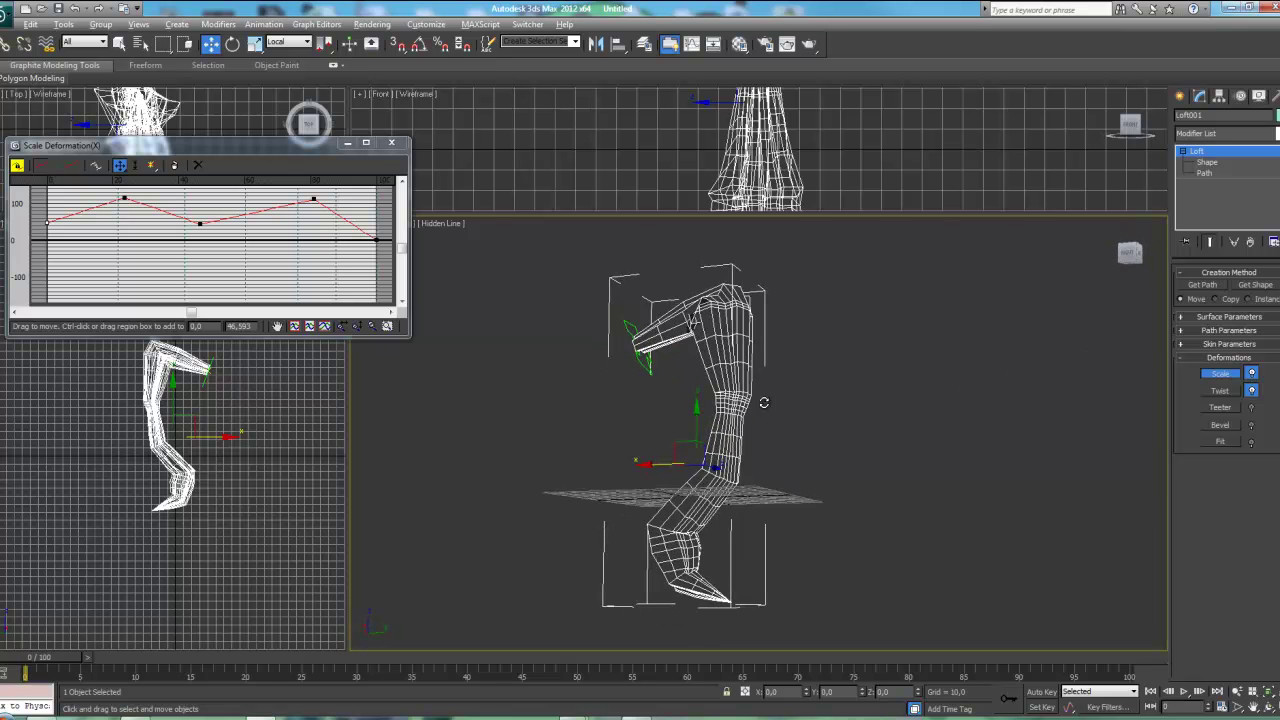
drag(314, 198, 301, 219)
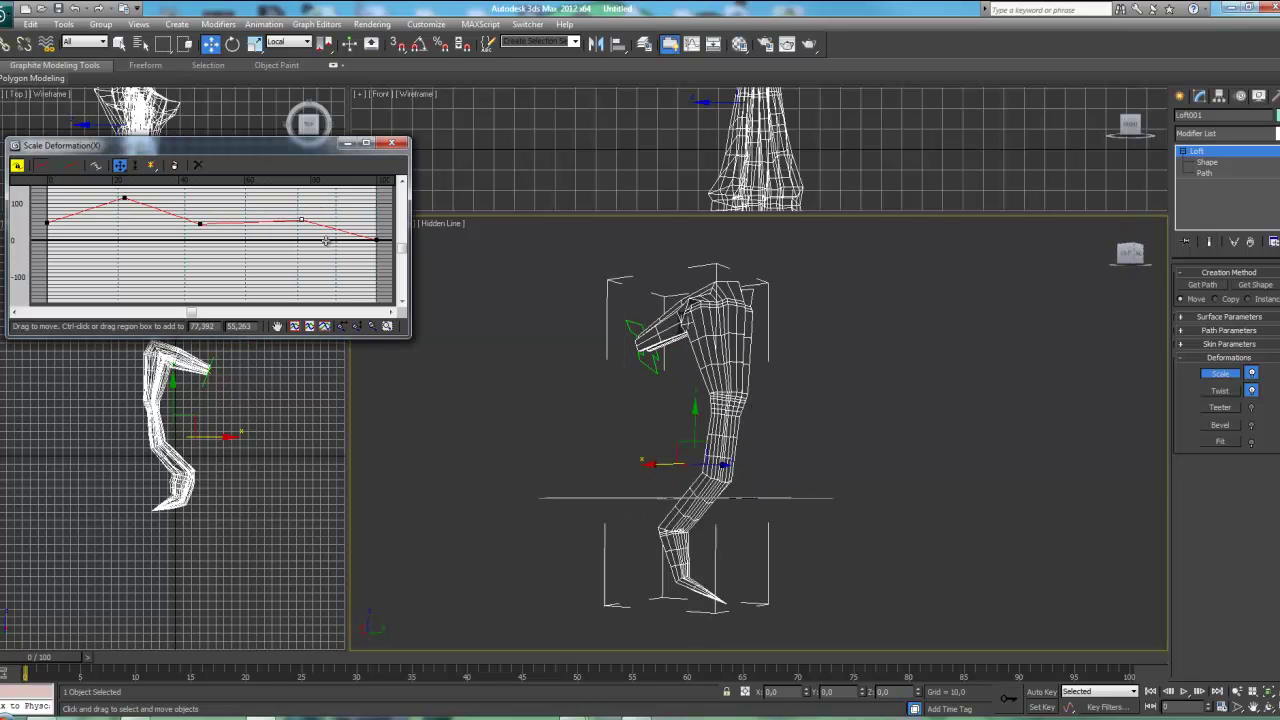
mouse_move(514, 371)
alt+middle_down()
mouse_move(386, 373)
mouse_move(637, 377)
mouse_move(500, 406)
mouse_move(709, 443)
mouse_move(737, 363)
mouse_move(922, 366)
mouse_move(740, 336)
alt+middle_up()
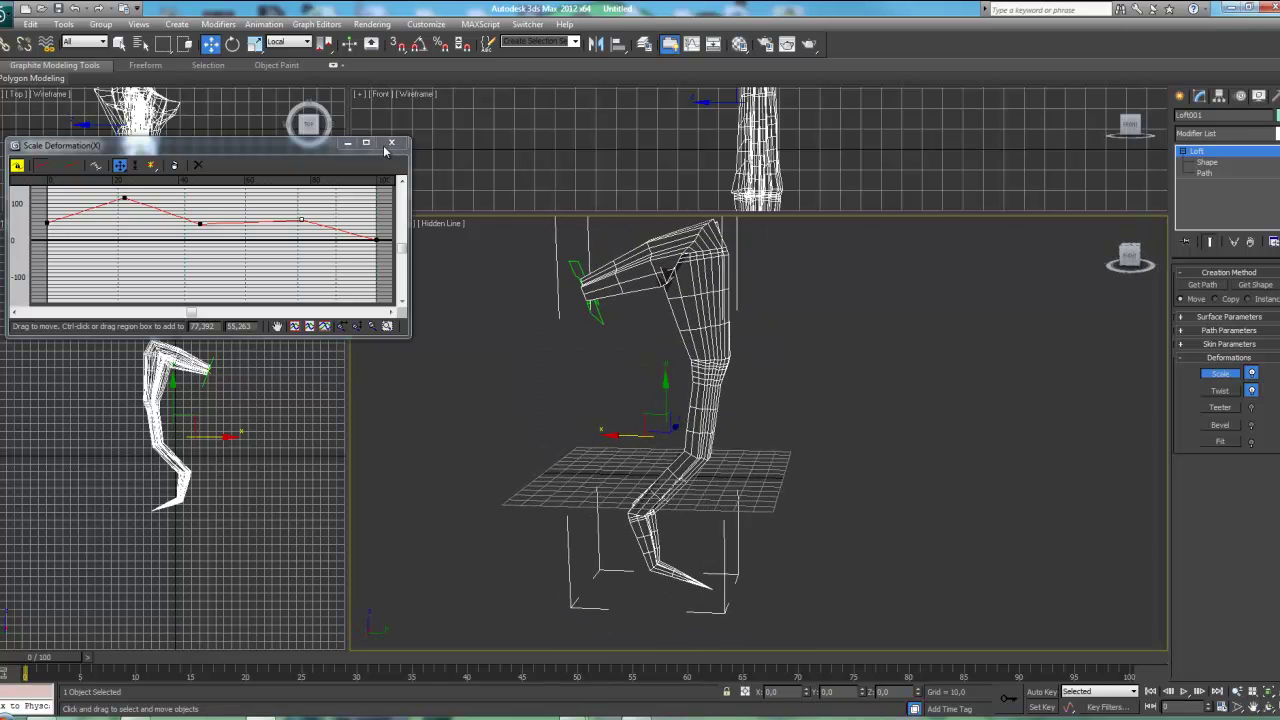
click(389, 145)
mouse_move(1073, 434)
alt+middle_down()
mouse_move(949, 437)
mouse_move(1060, 420)
alt+middle_up()
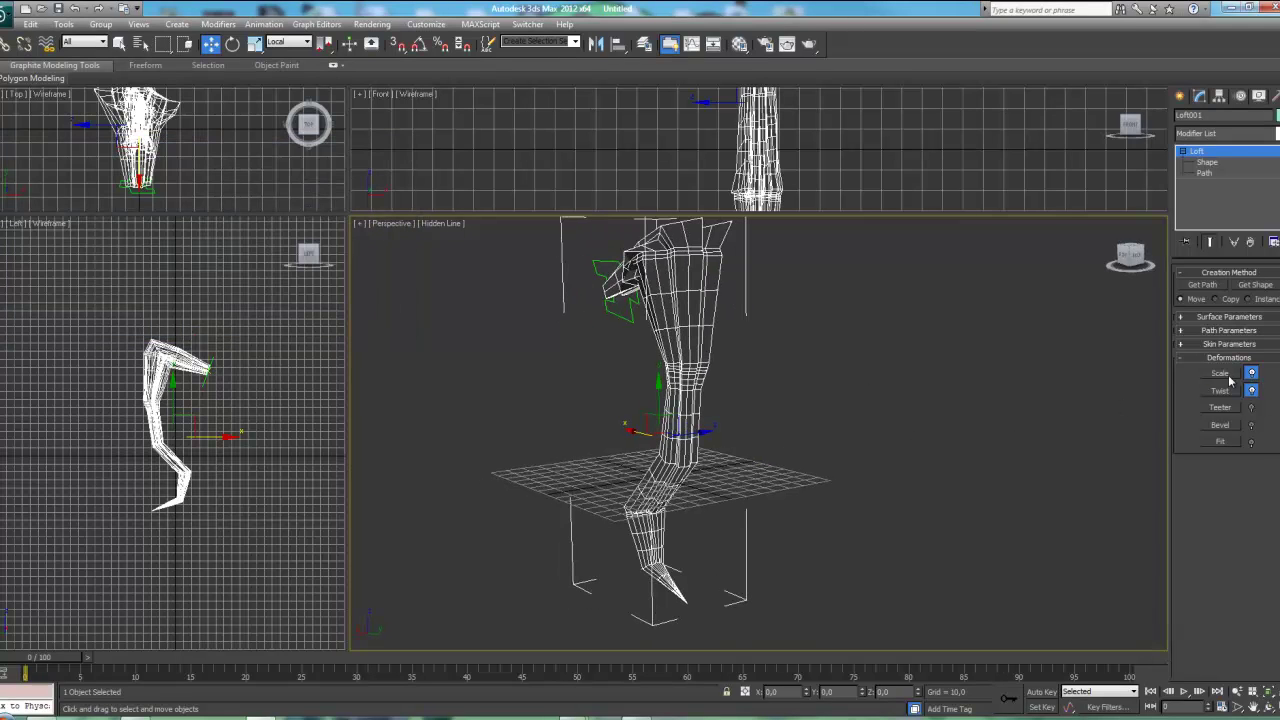
click(1250, 391)
click(1251, 392)
click(1251, 391)
click(1251, 391)
click(1252, 373)
click(1251, 373)
click(1251, 373)
click(1251, 373)
mouse_move(760, 410)
alt+middle_down()
mouse_move(790, 412)
mouse_move(763, 437)
mouse_move(571, 434)
mouse_move(840, 432)
mouse_move(789, 423)
mouse_move(645, 438)
mouse_move(724, 427)
alt+middle_up()
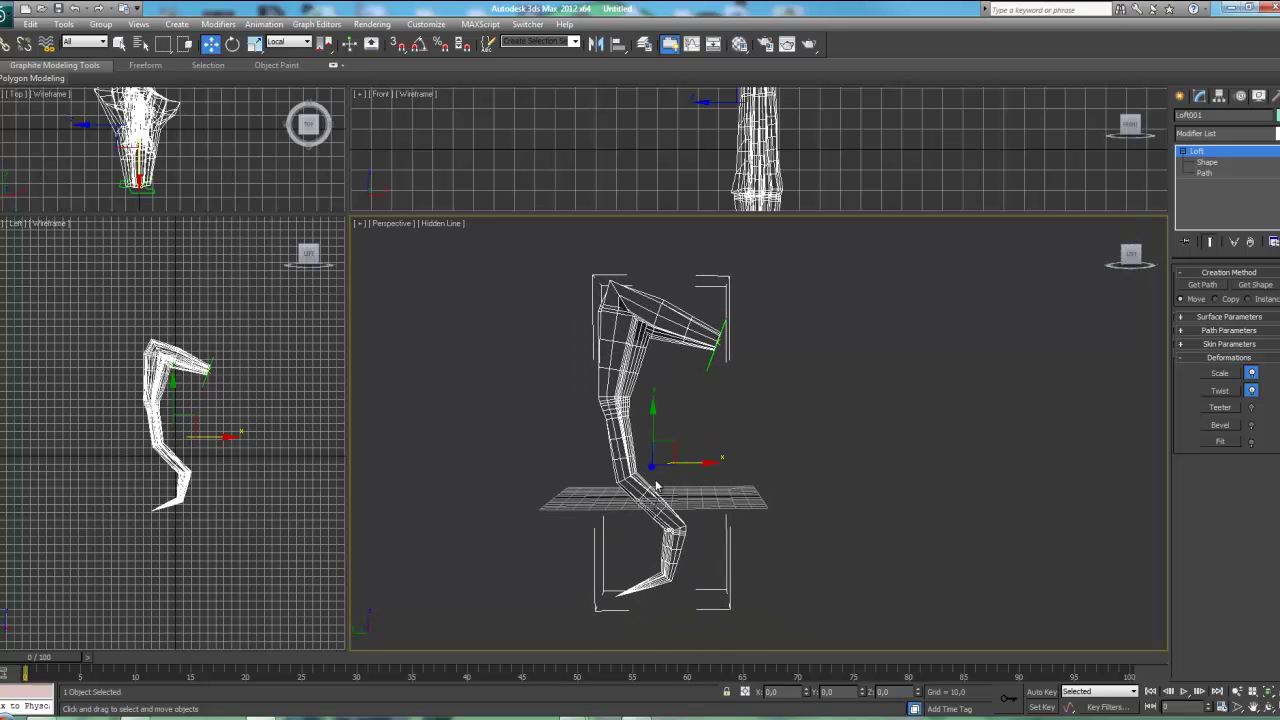